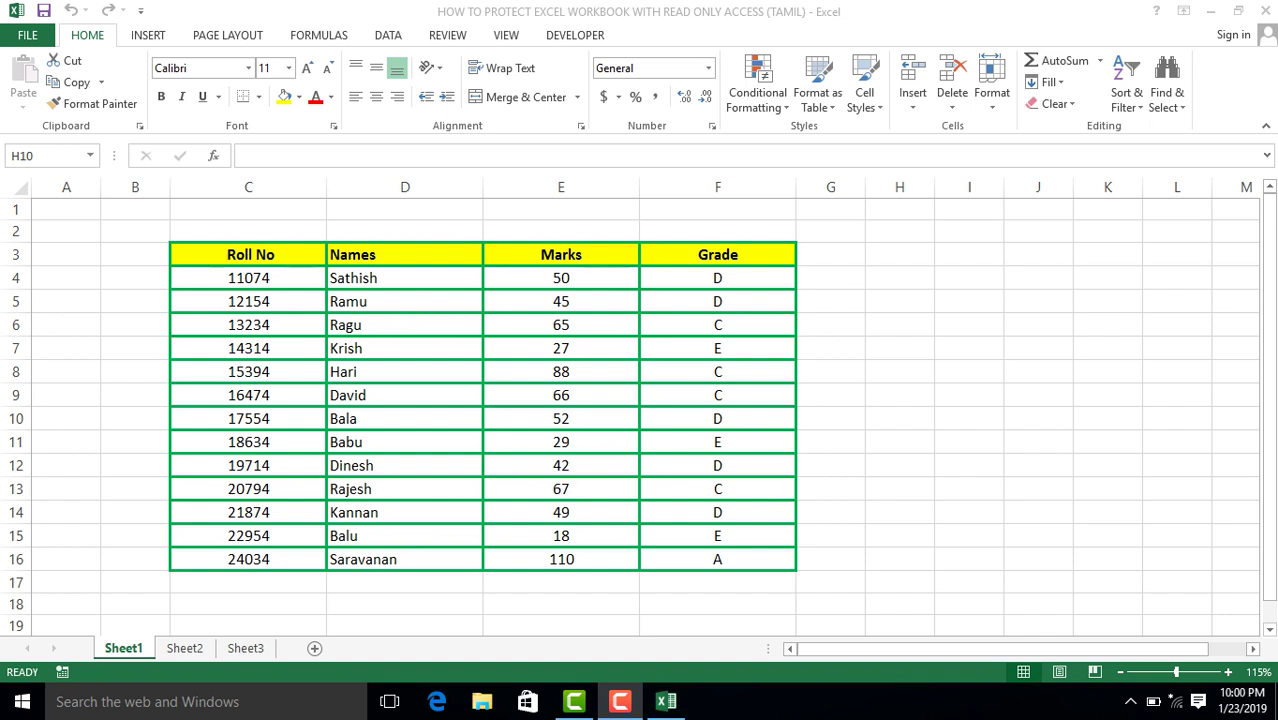
Step: Close the marks workbook without saving changes and reopen it
key(alt+Tab)
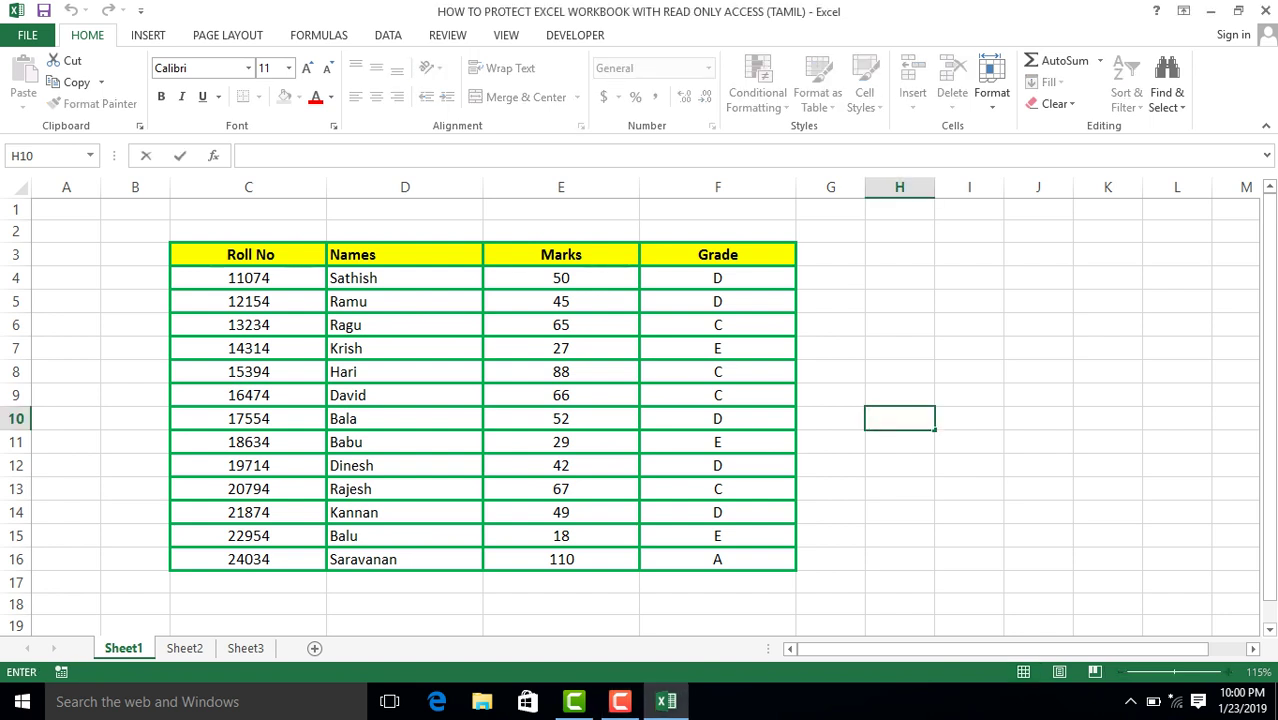
click(899, 209)
click(1264, 12)
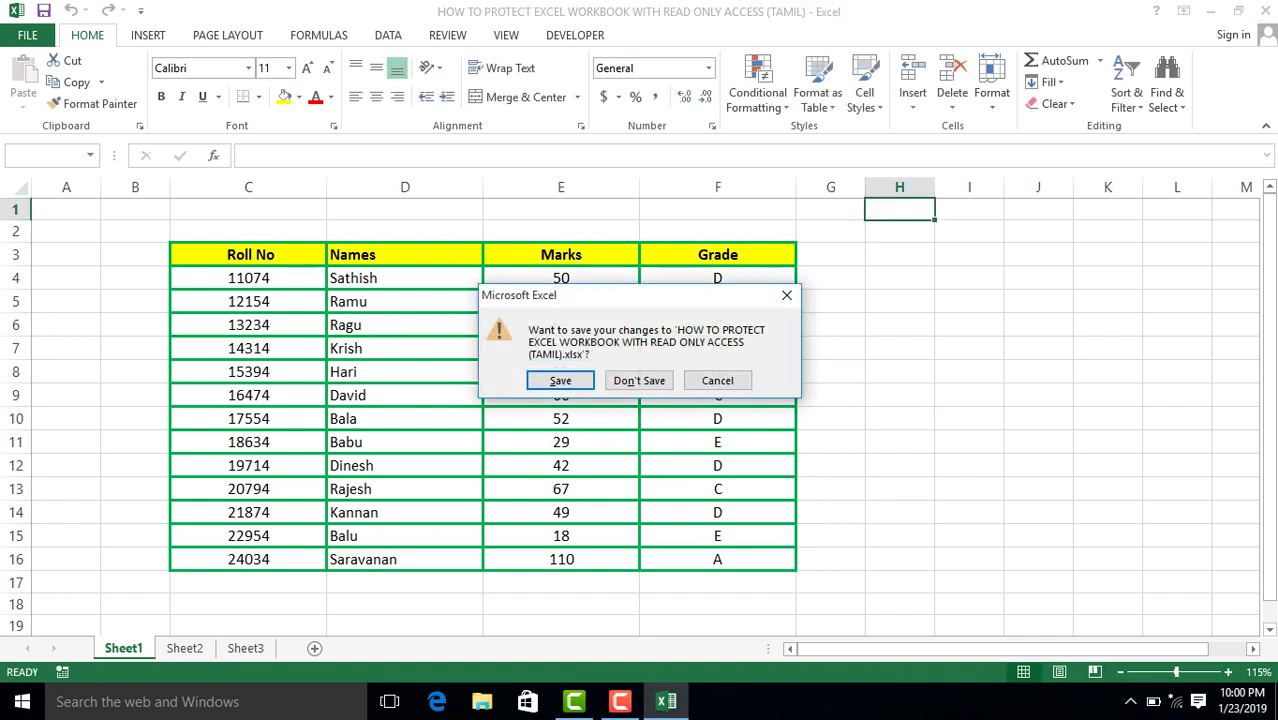
click(639, 380)
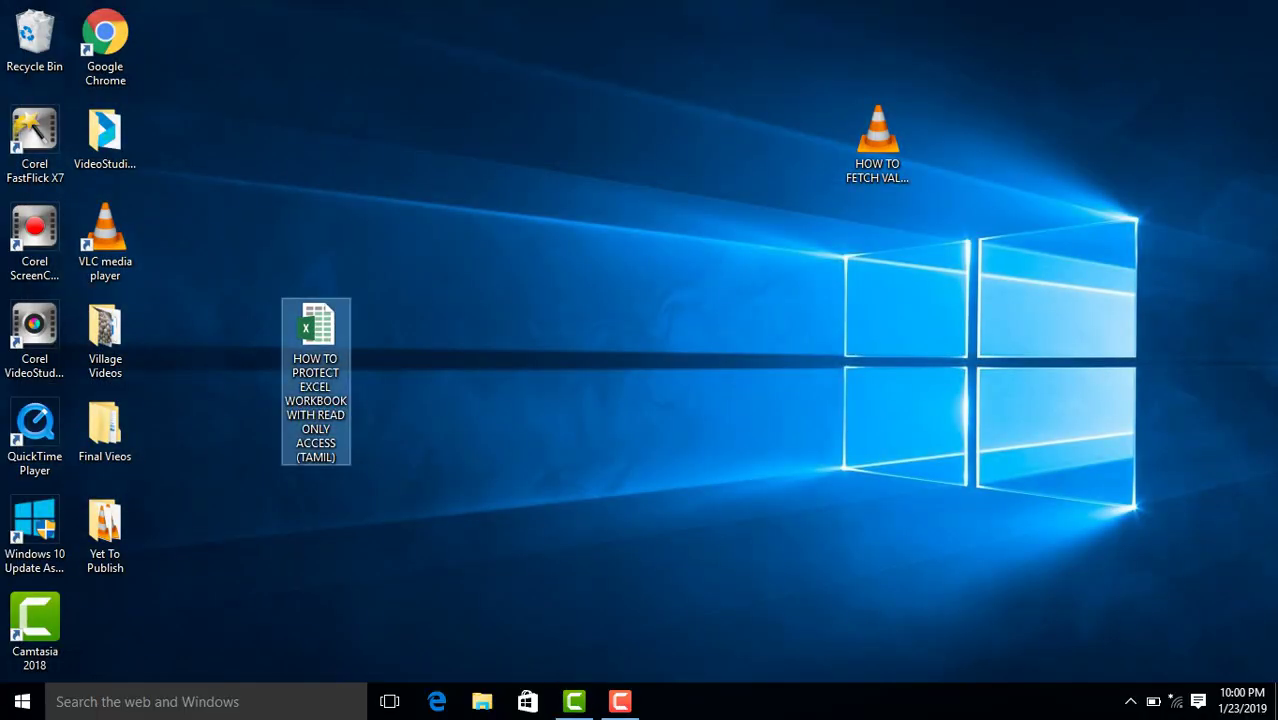
key(Return)
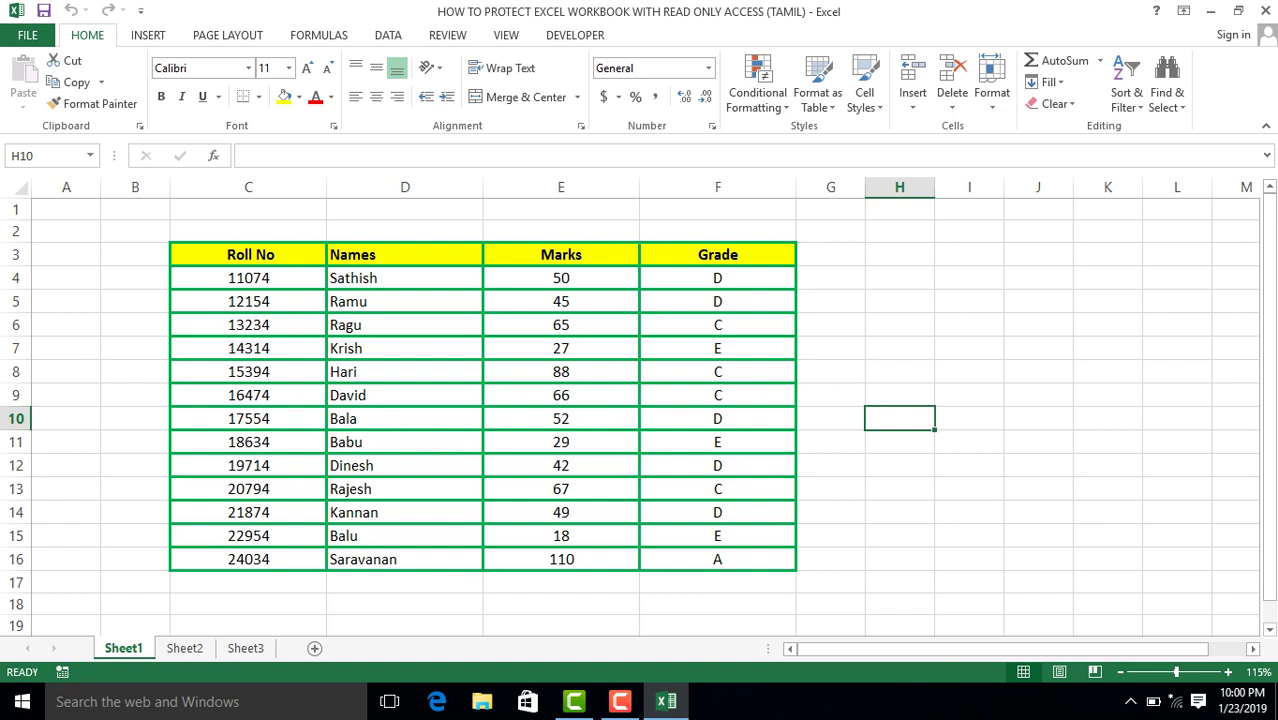
Step: Select cells G6 and C6, then start a Save As and cancel it
click(830, 324)
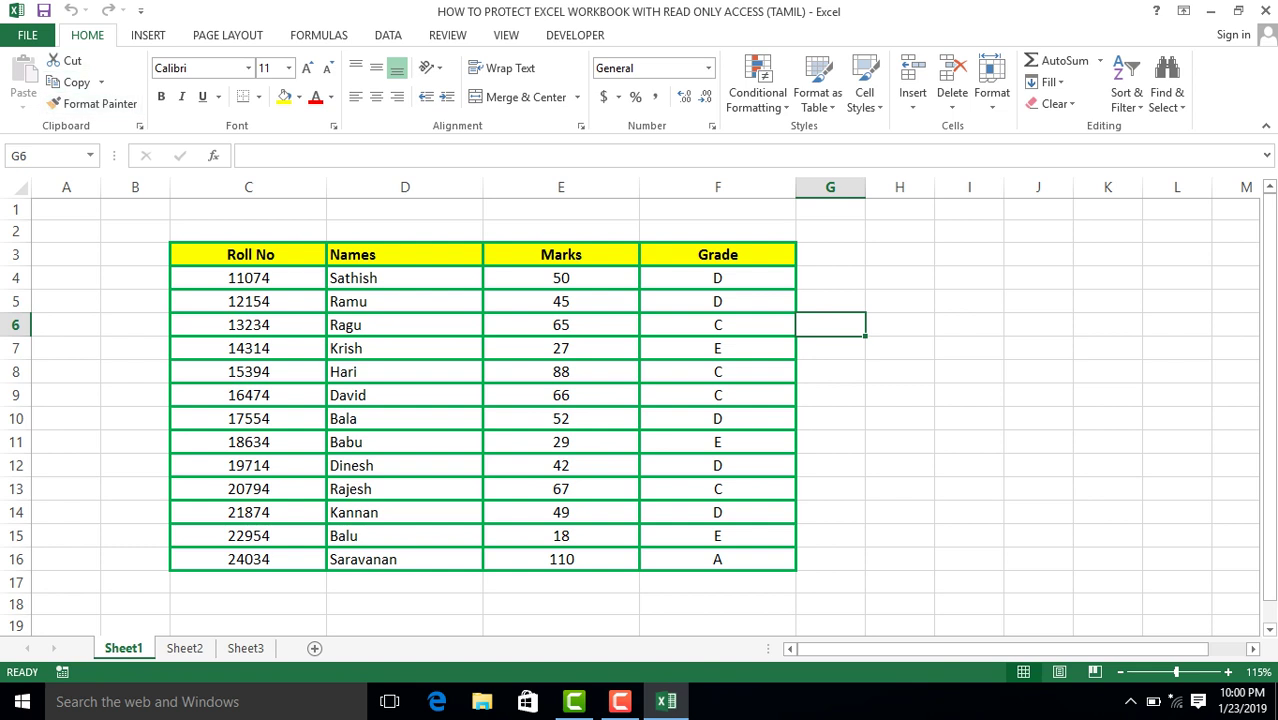
click(248, 324)
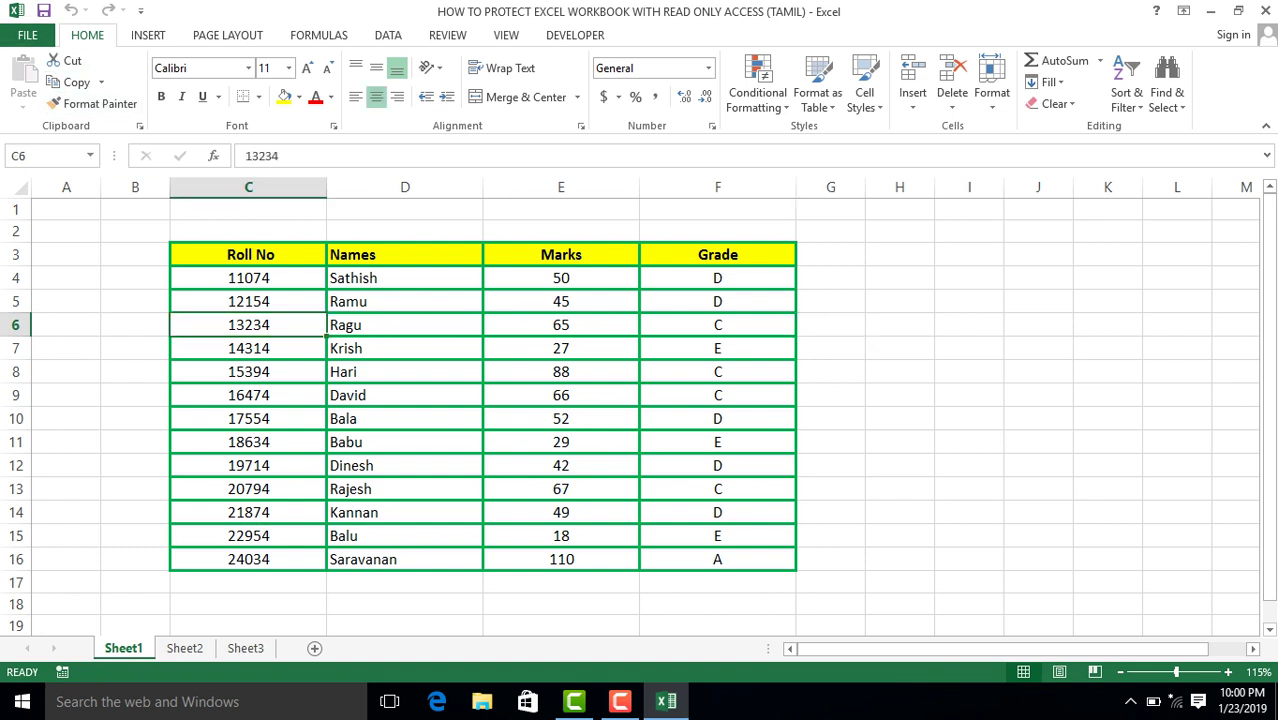
key(F12)
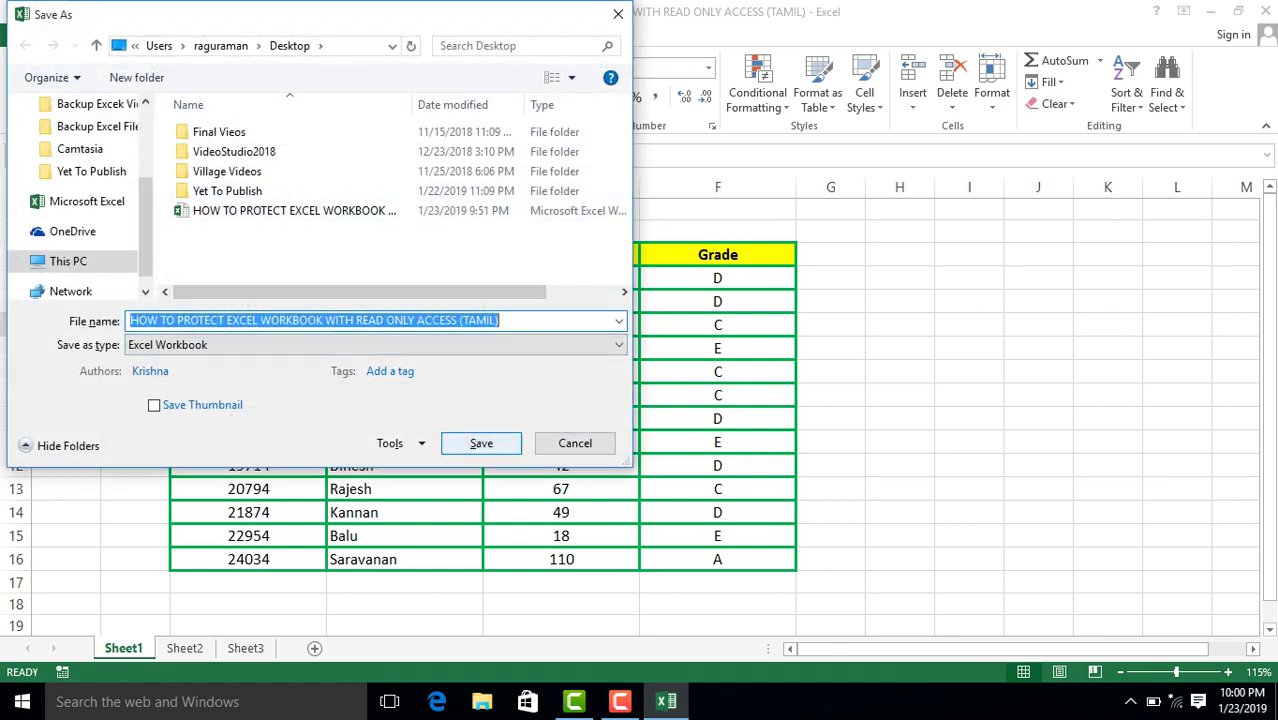
click(574, 443)
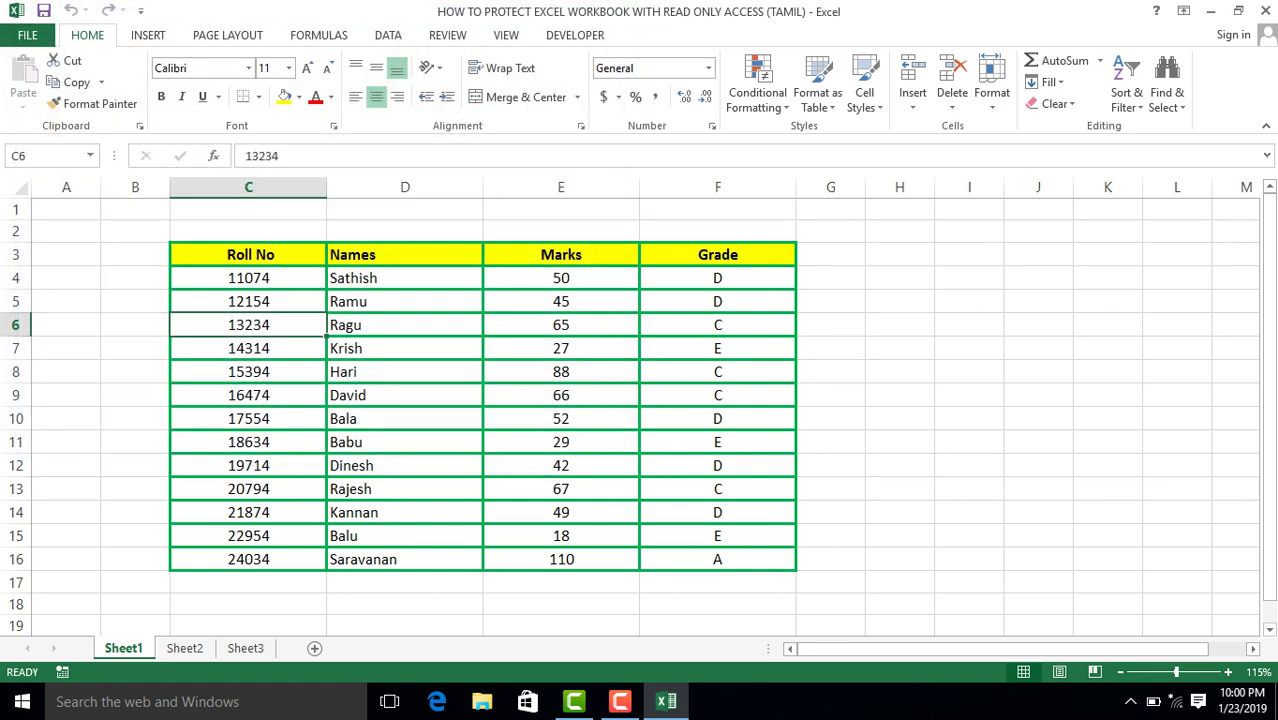
key(alt+space)
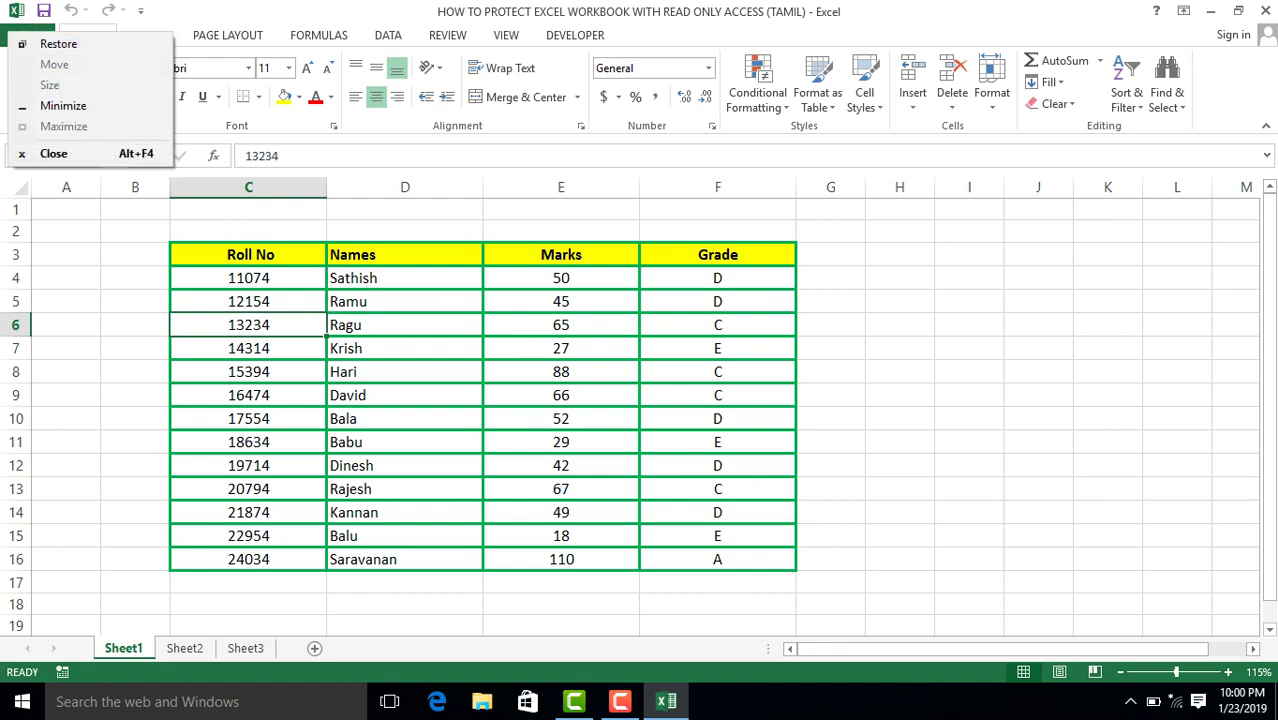
Step: From File > Save As > Browse, open the Tools menu's General Options
key(alt+f)
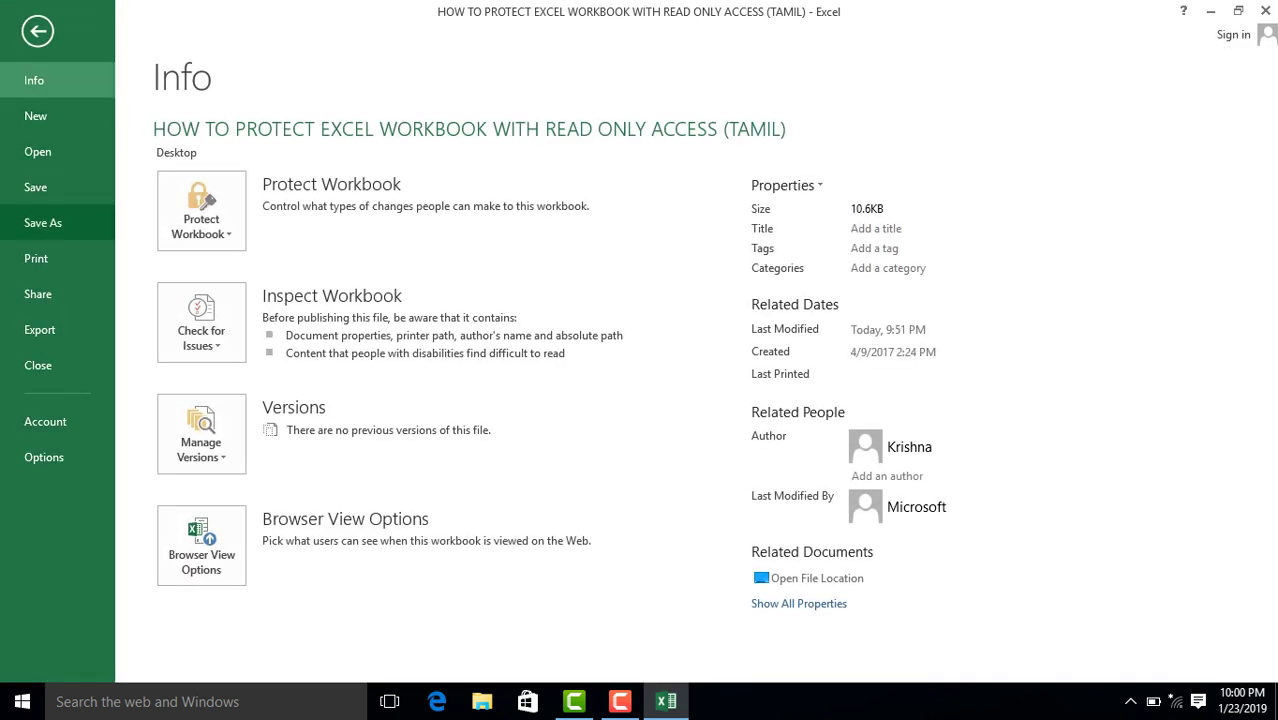
key(a)
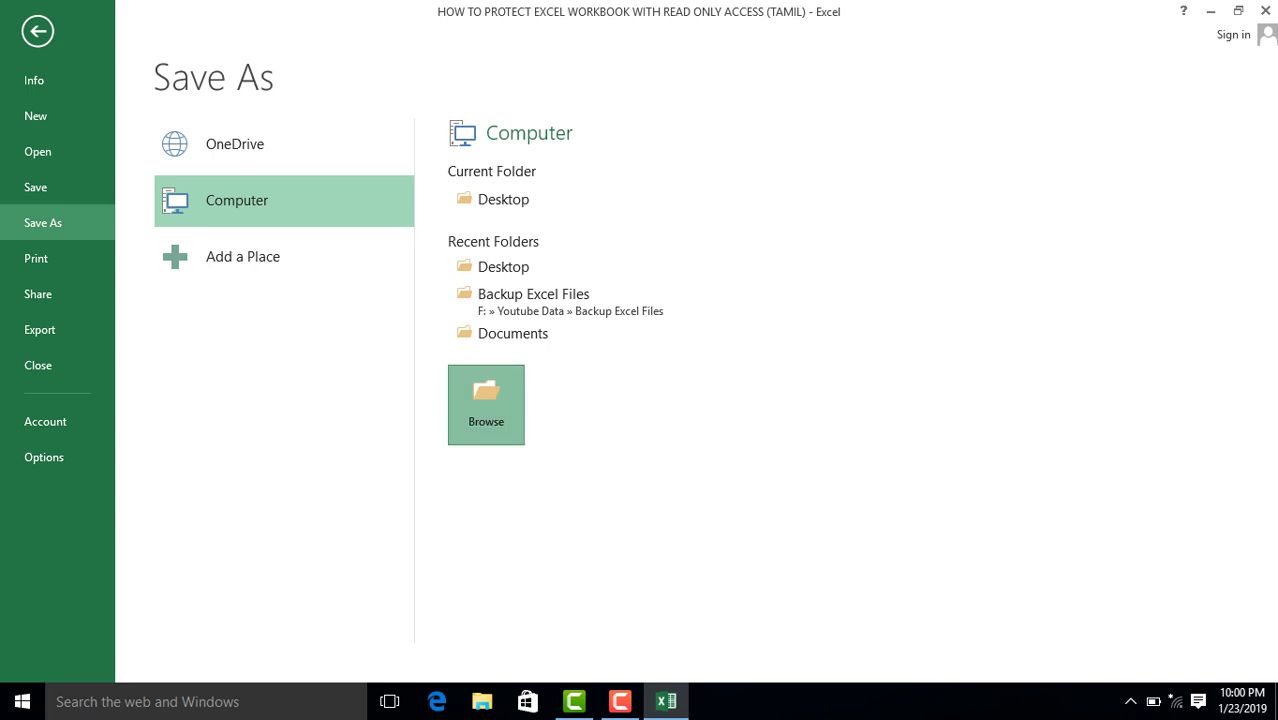
key(Return)
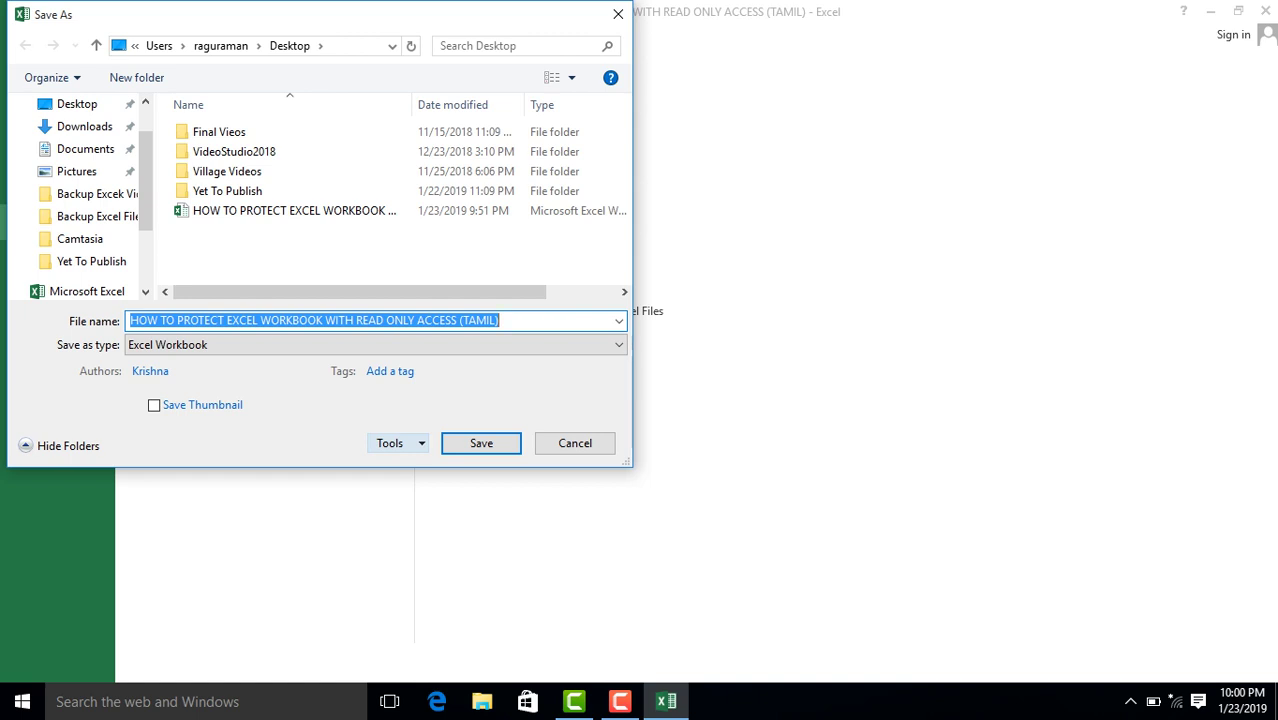
click(390, 443)
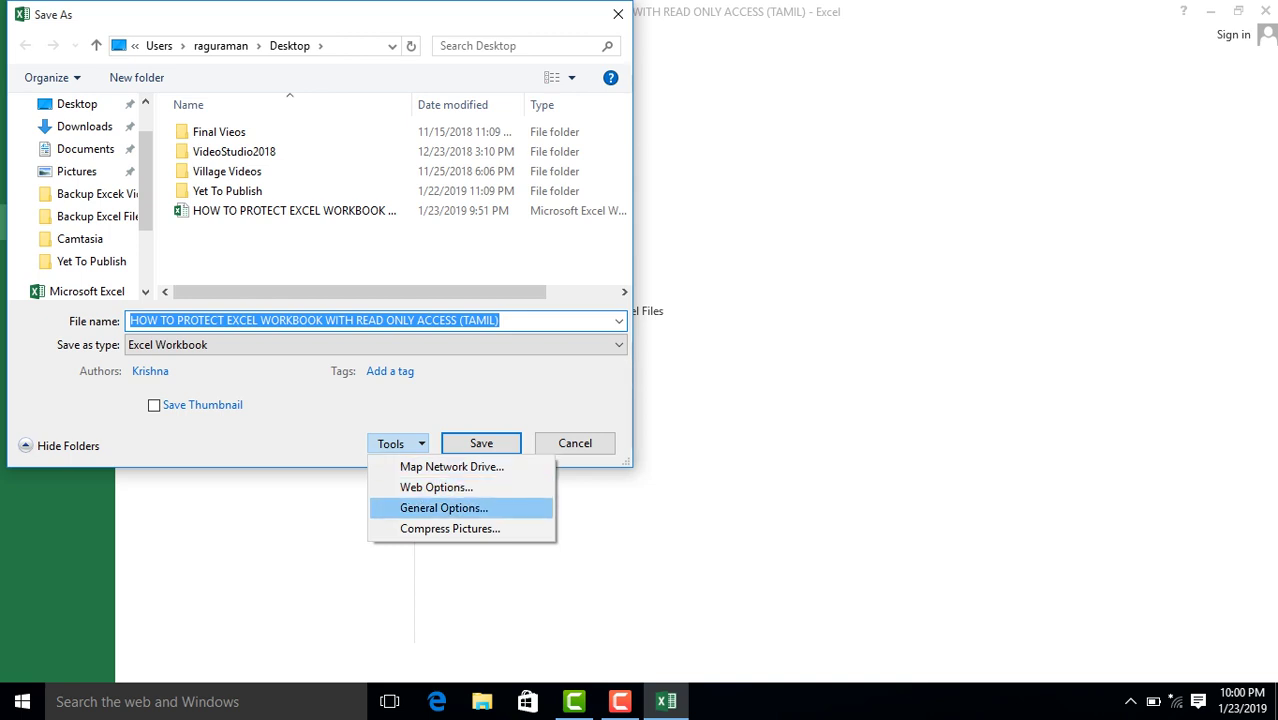
click(443, 508)
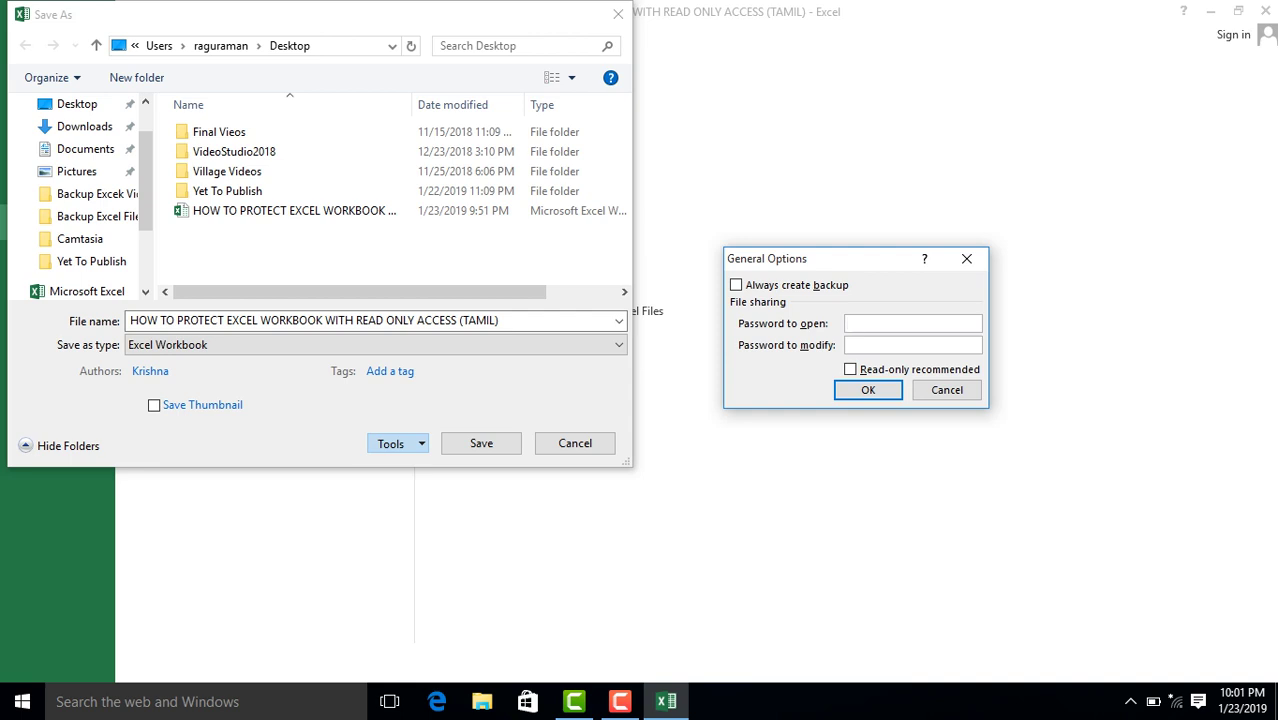
Step: Enter a password to open and one to modify, then re-enter each when asked to confirm
click(849, 345)
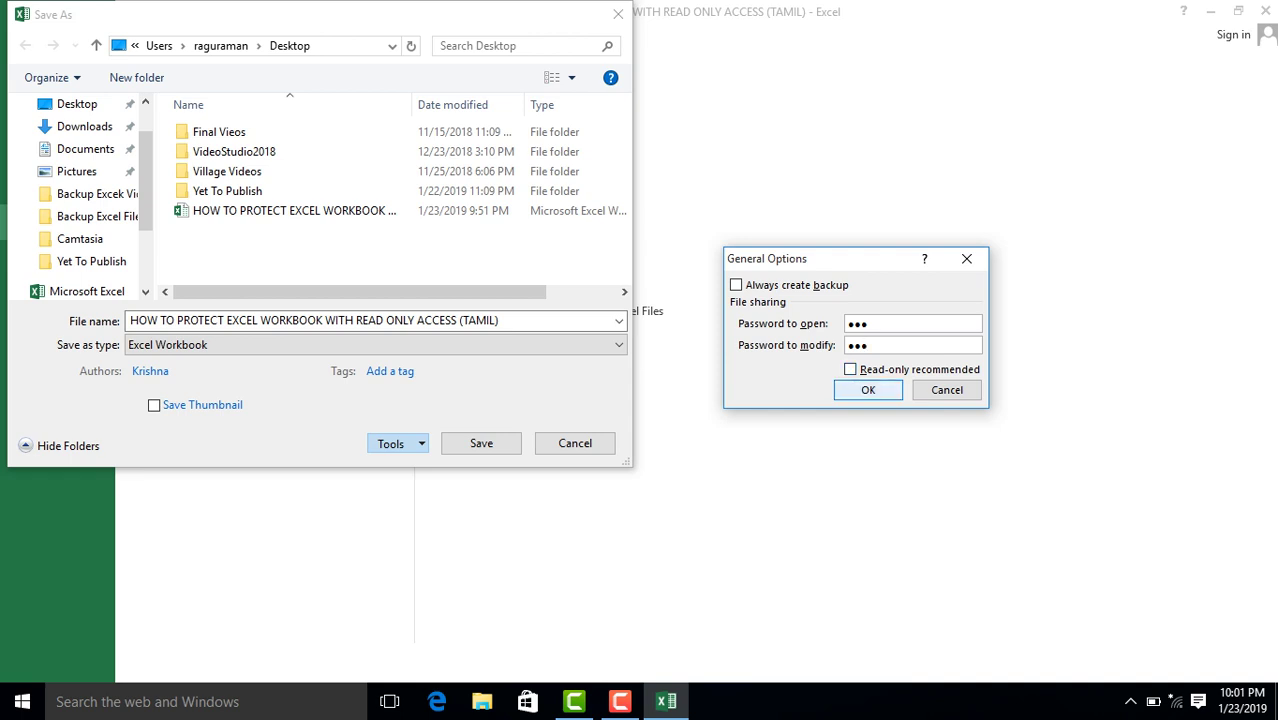
click(868, 390)
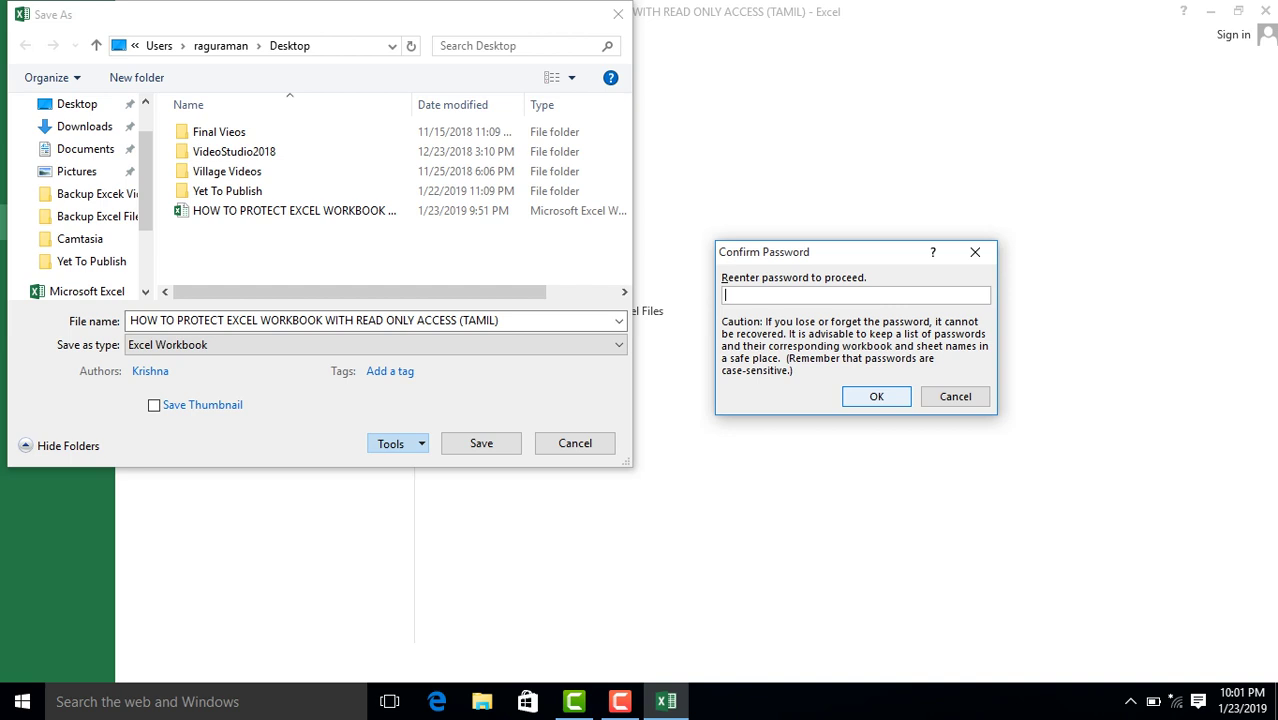
key(Return)
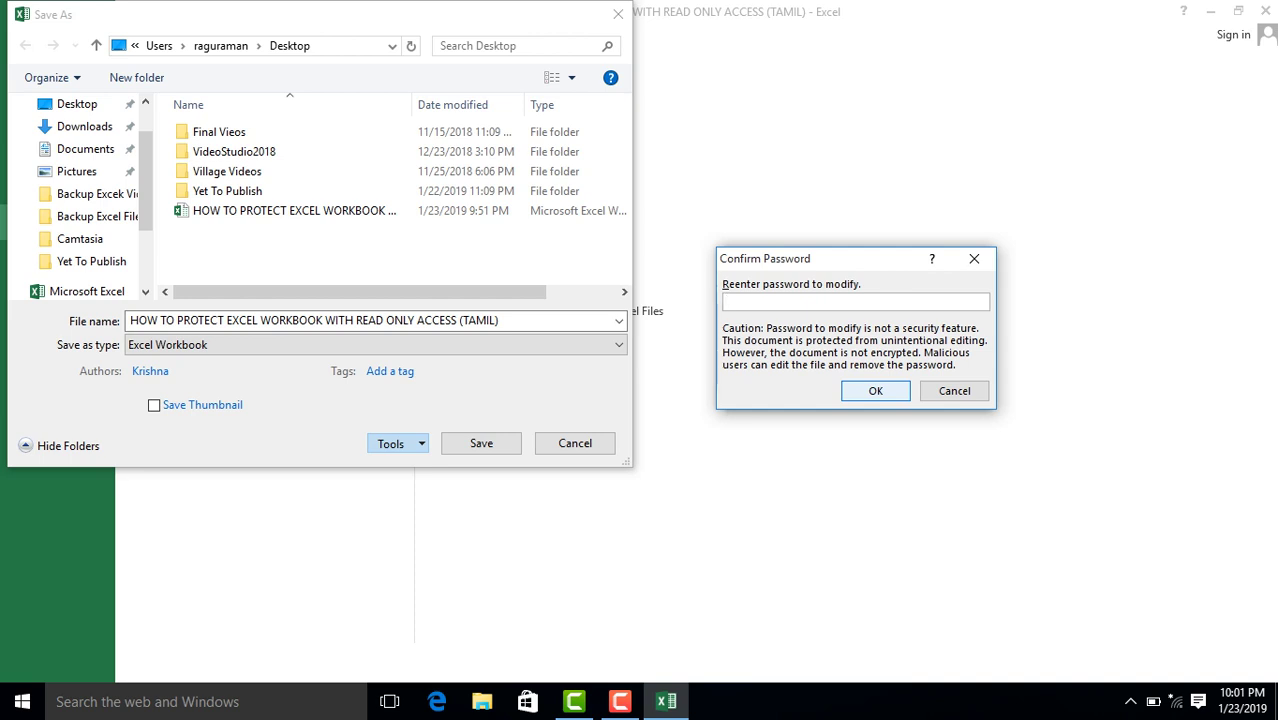
key(Return)
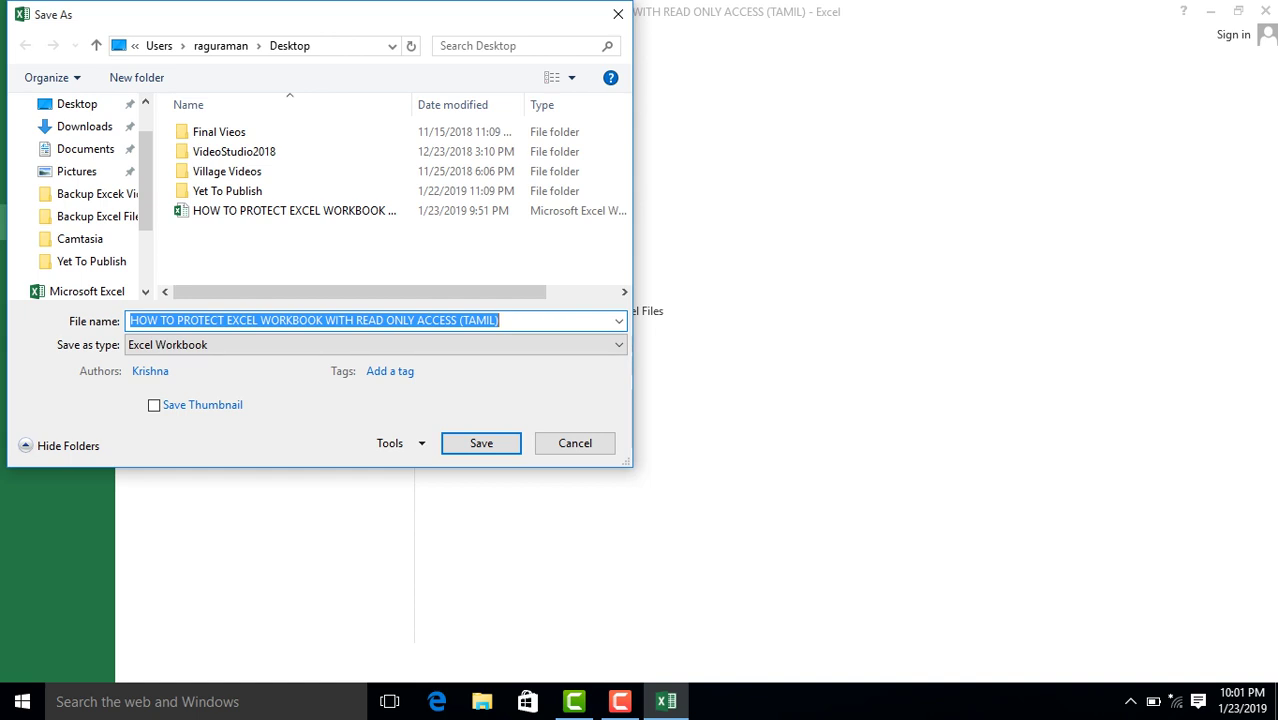
Step: Append '- Updated' to the file name, fixing the mistyped letters
click(502, 320)
text(-)
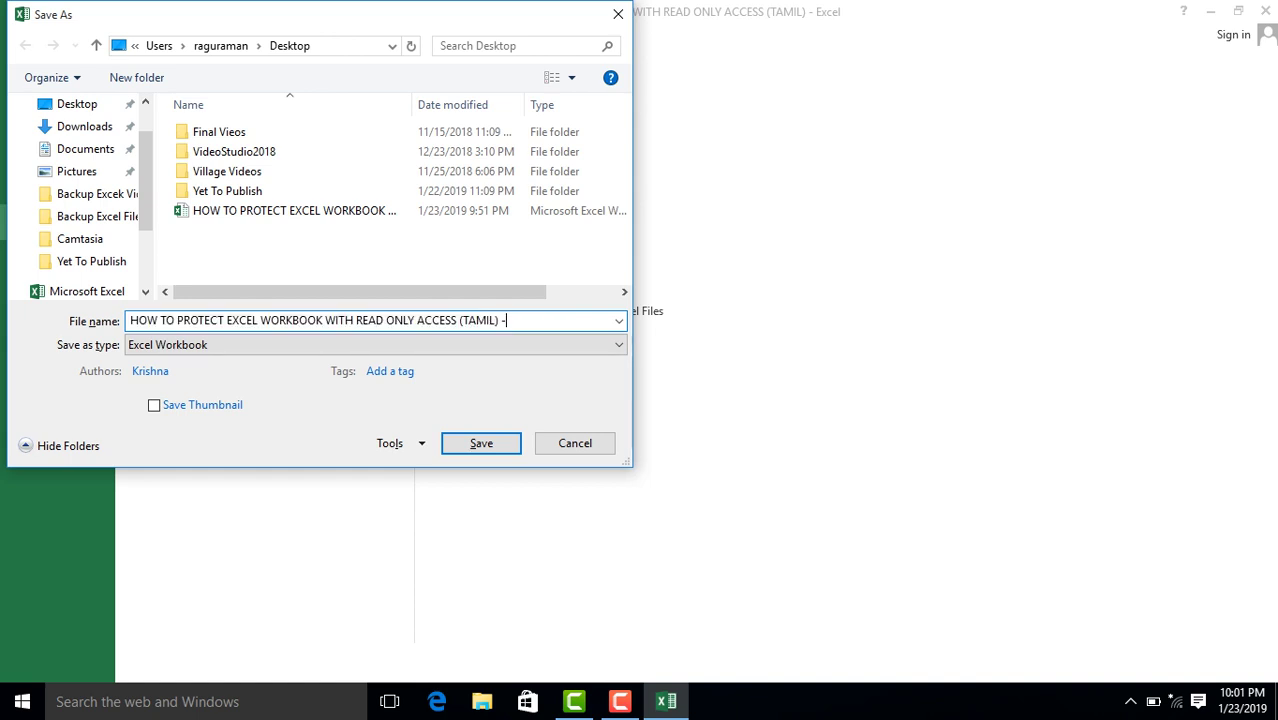
key(alt+space)
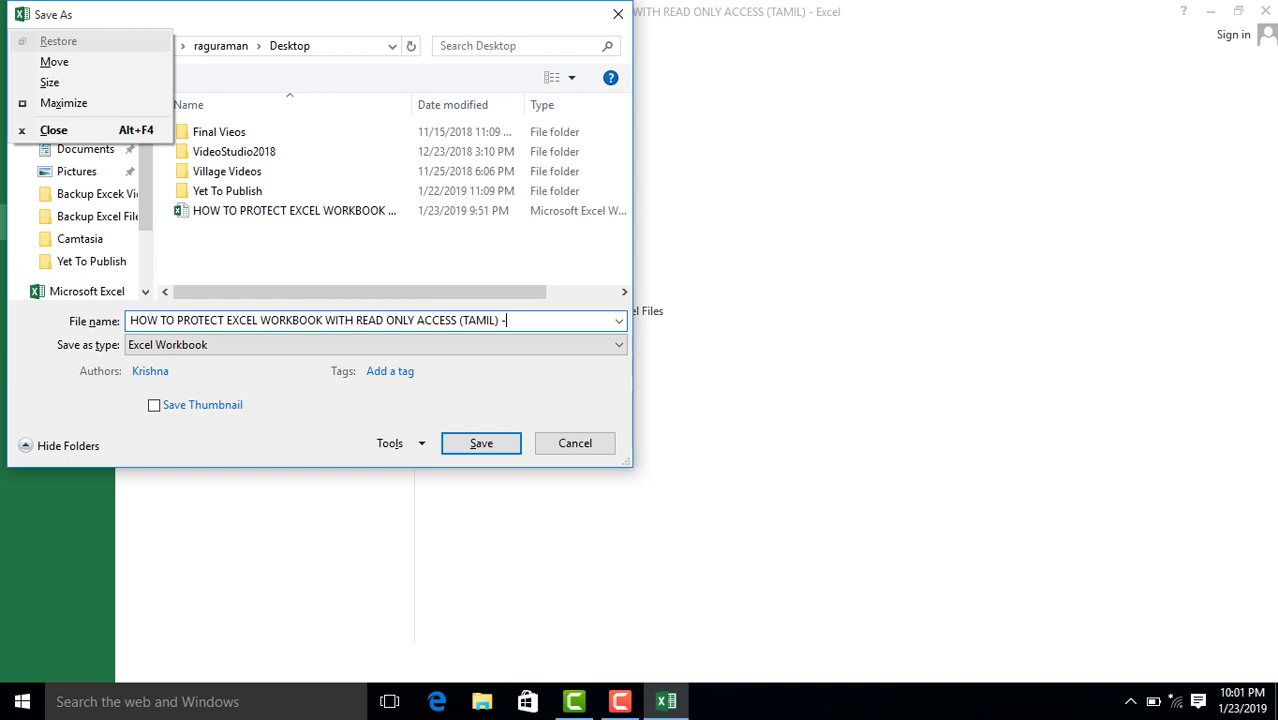
key(Escape)
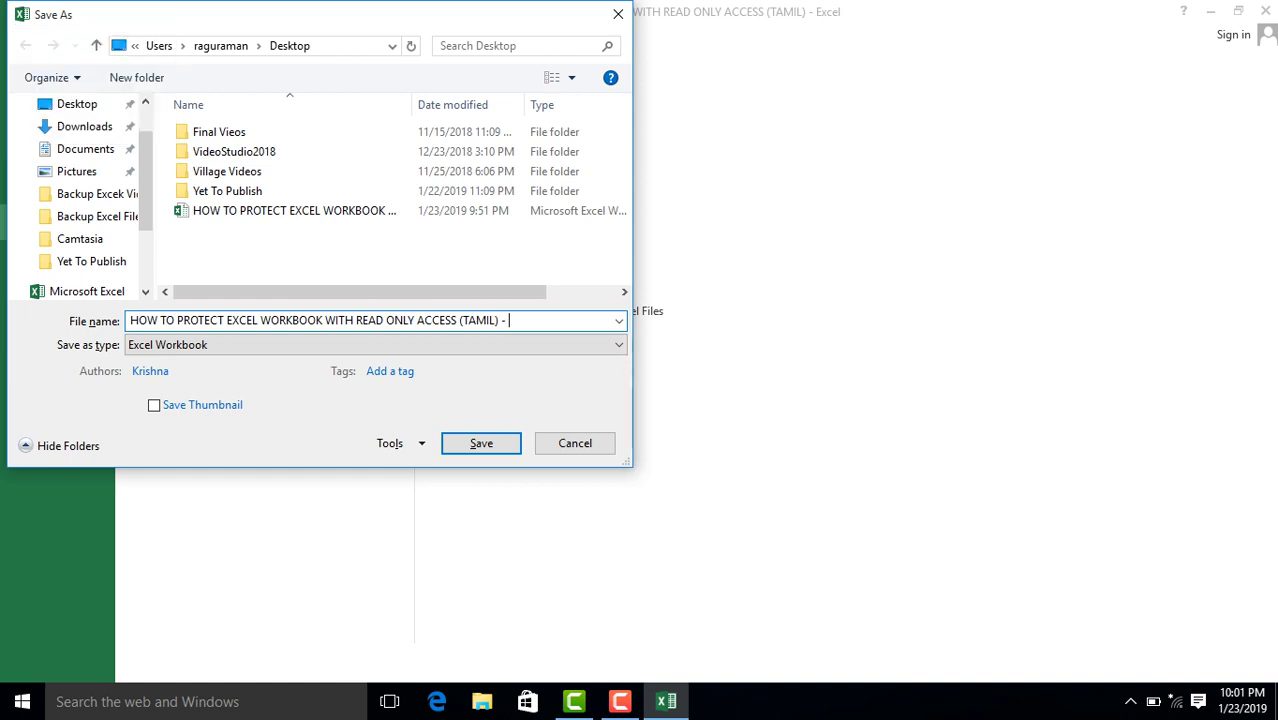
text(uPD)
key(BackSpace)
key(BackSpace)
key(BackSpace)
text(Updated)
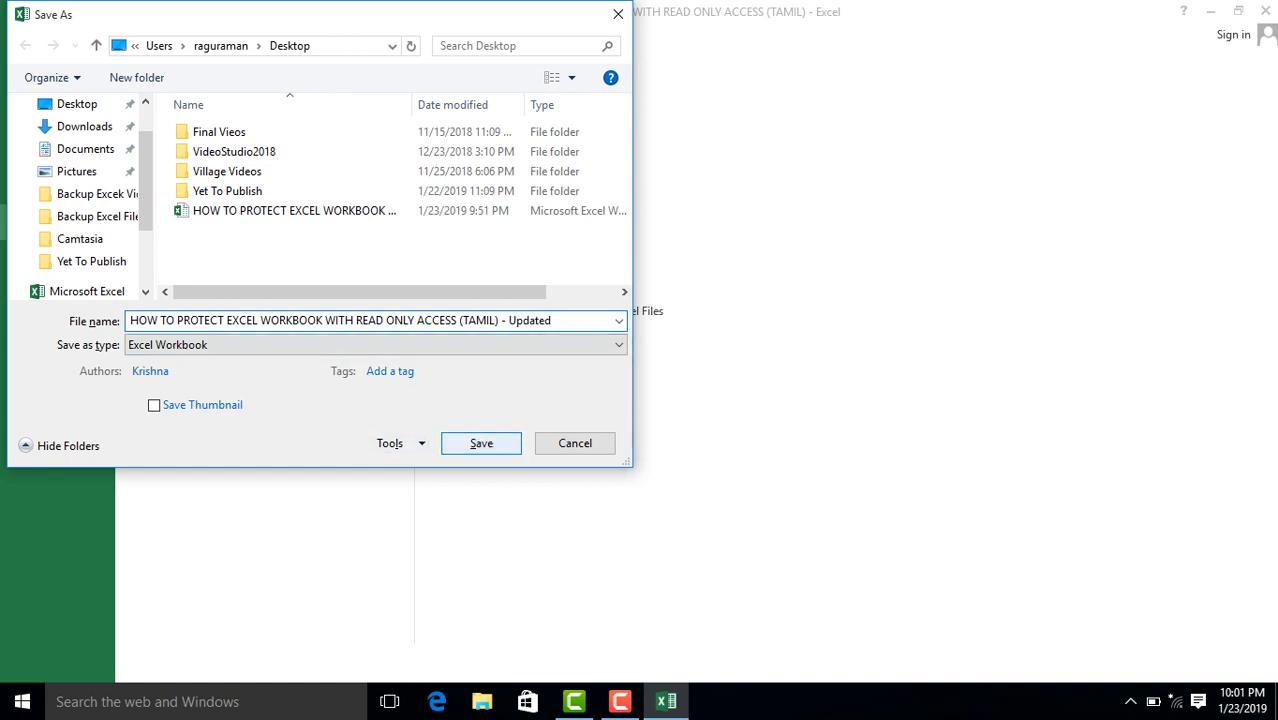
Step: Save the protected copy, close Excel, and move its icon to mid-desktop
key(Return)
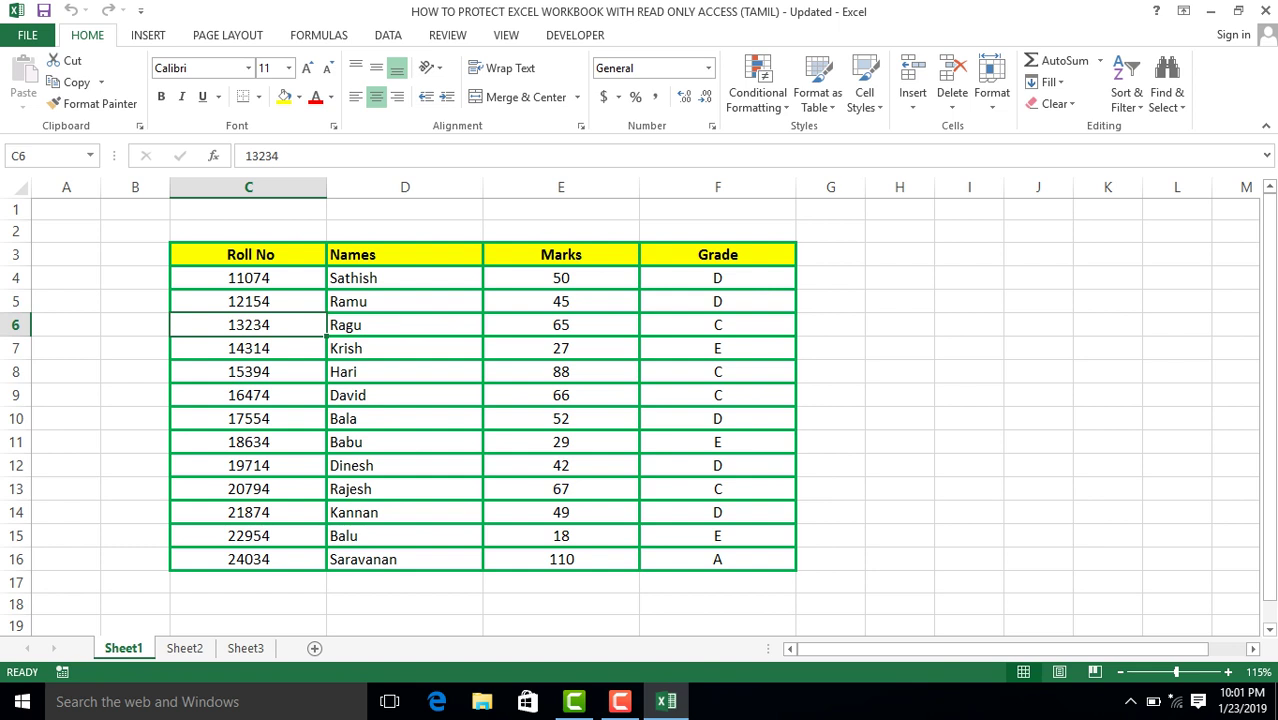
click(1263, 11)
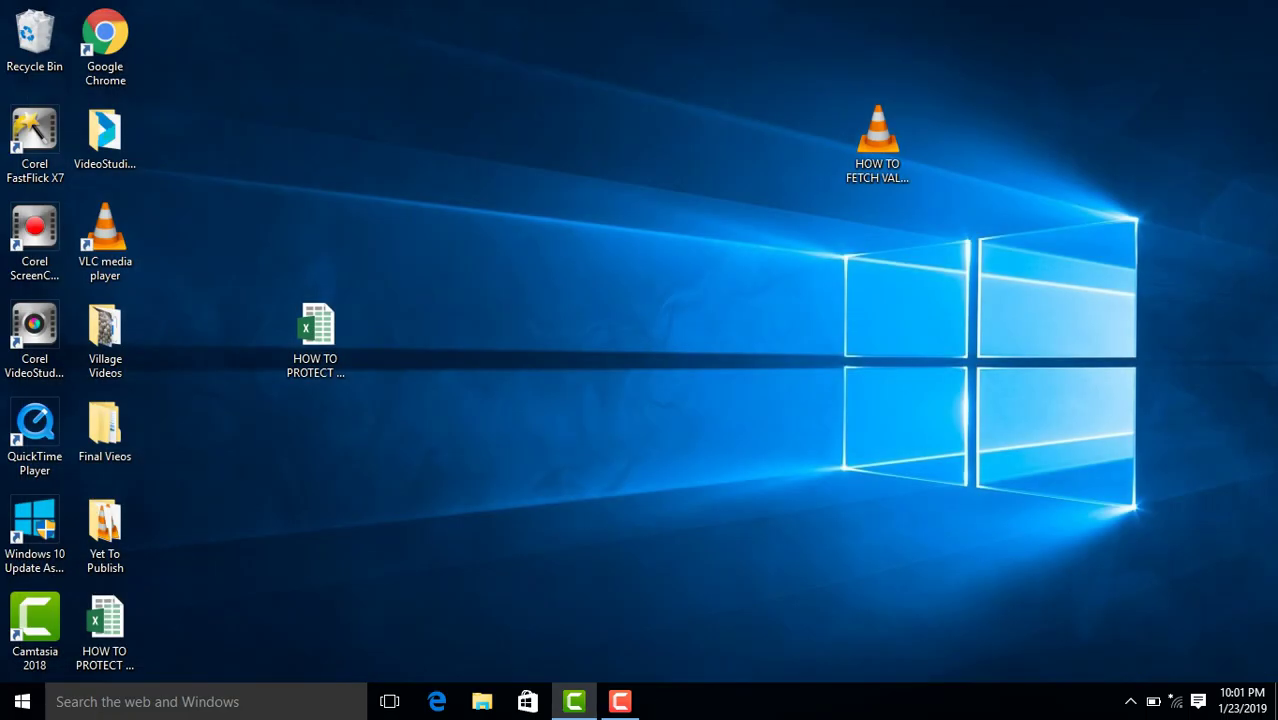
drag(105, 625, 455, 440)
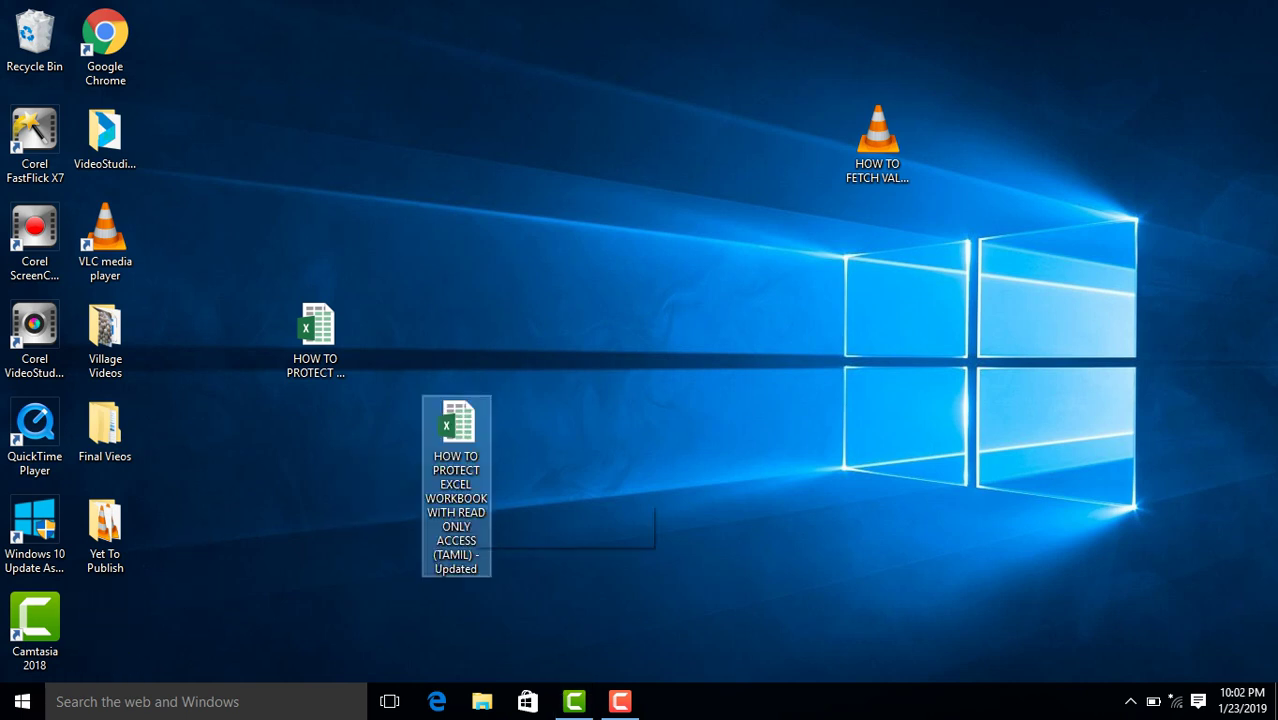
Step: Close the original workbook and open the '- Updated' copy from the desktop
click(316, 330)
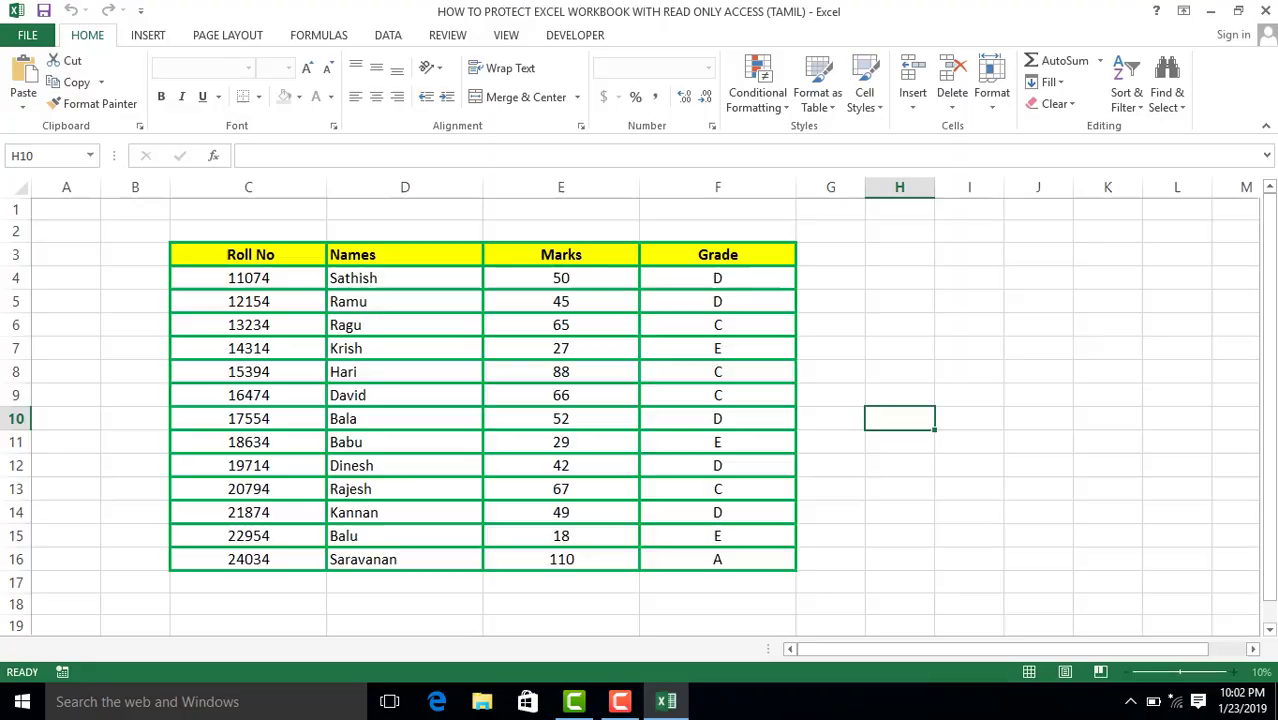
click(1266, 10)
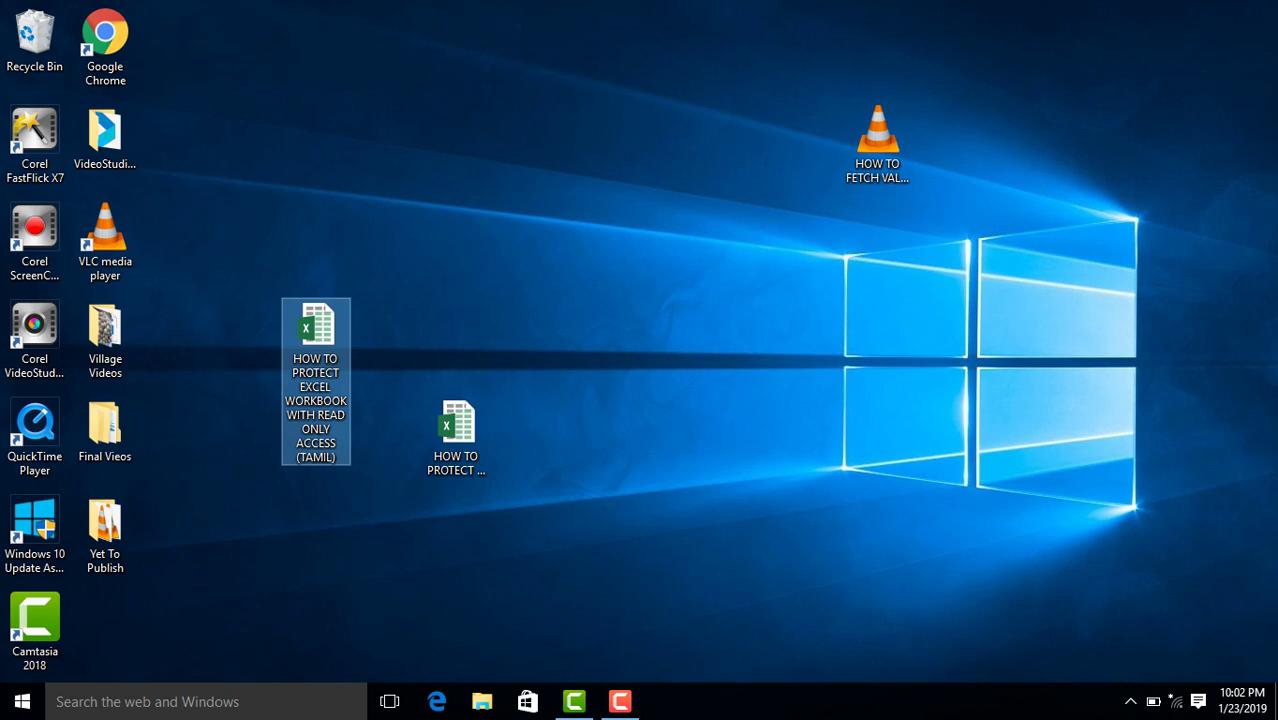
click(456, 430)
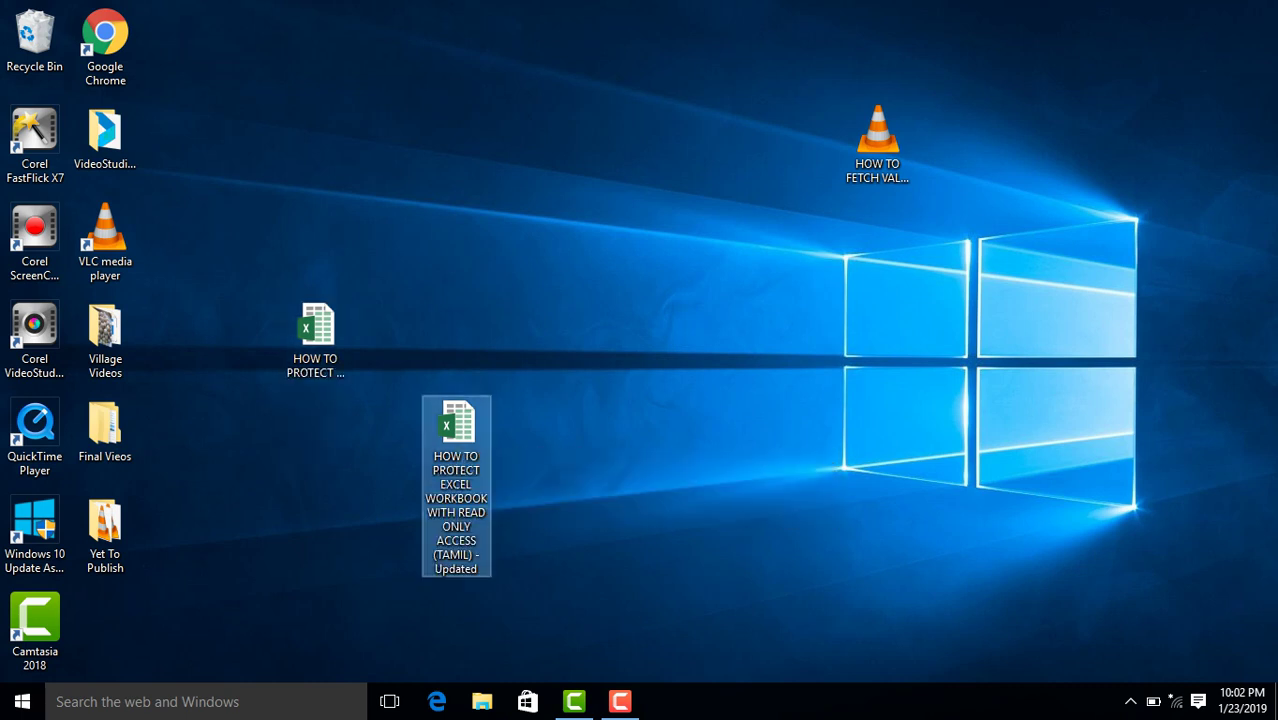
key(Return)
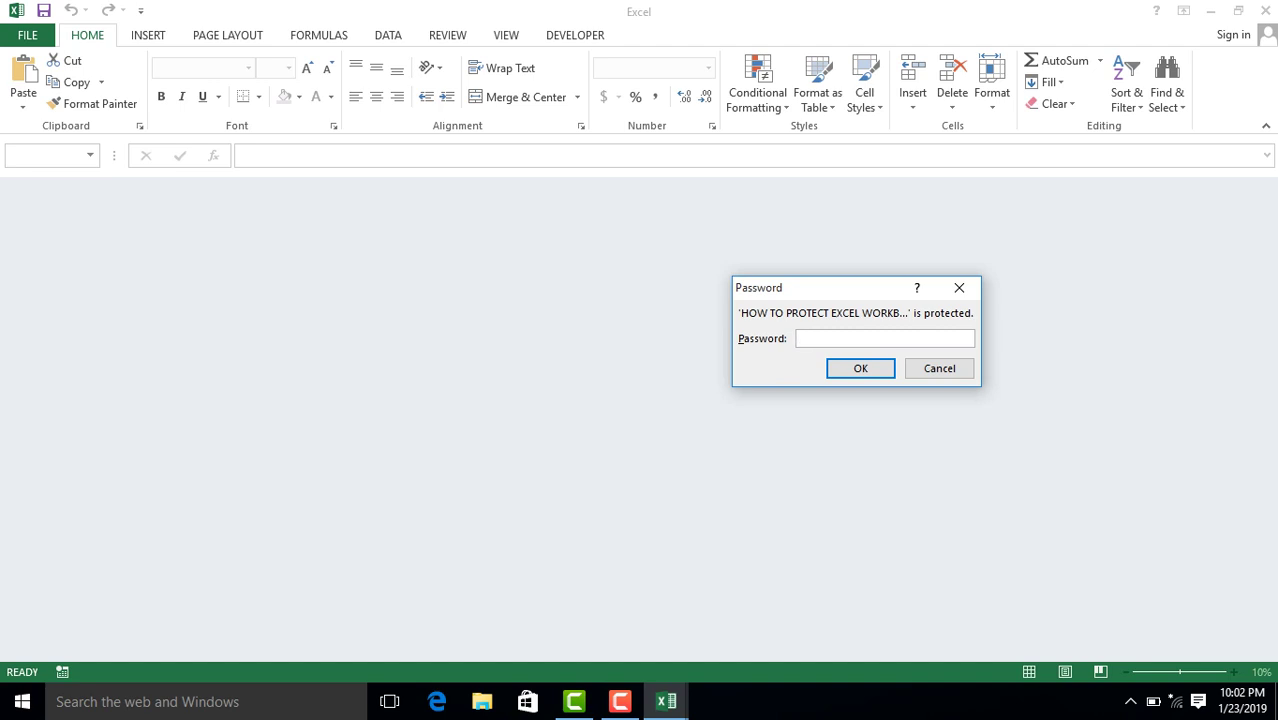
Step: Enter the open and modify passwords, then open the Updated workbook read-only
key(Return)
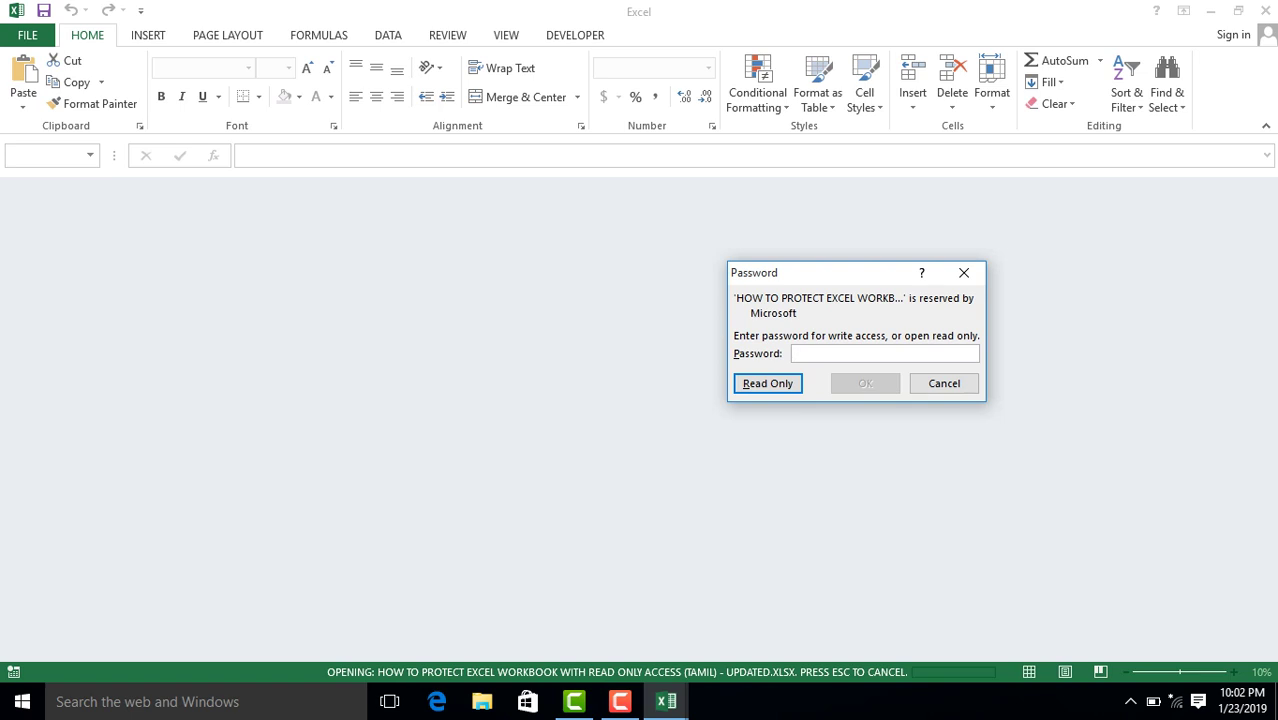
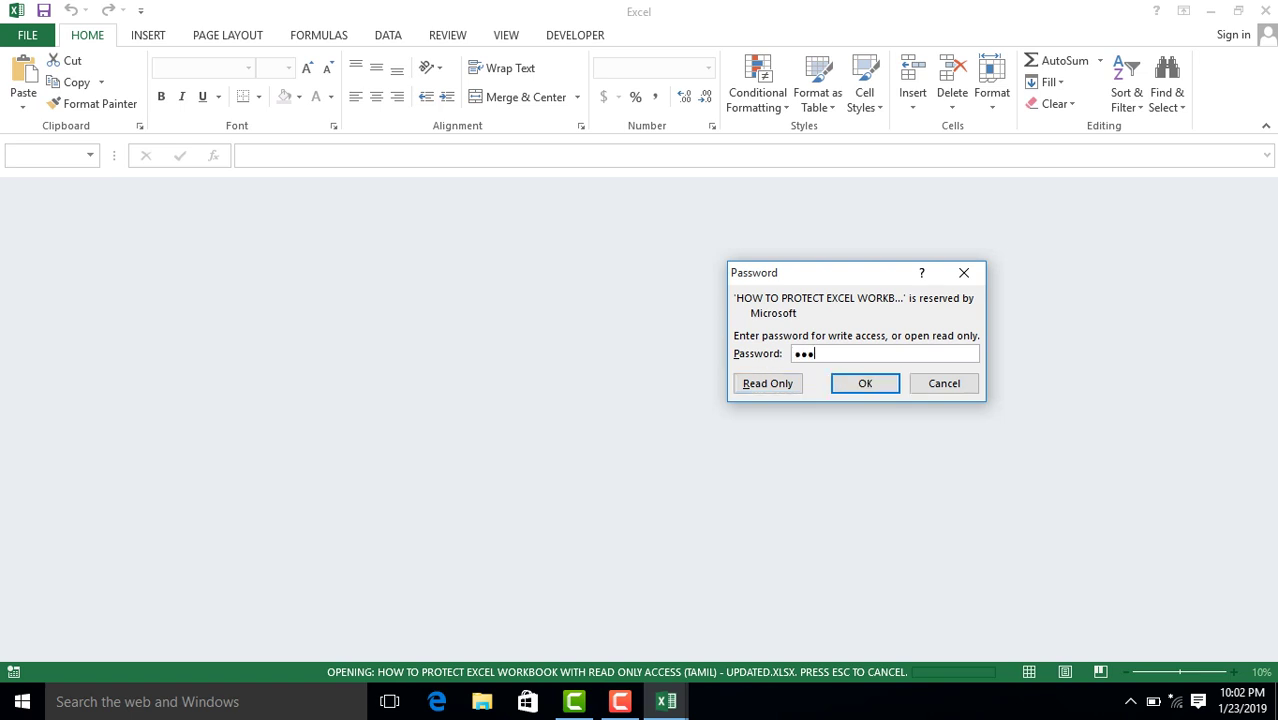
key(Return)
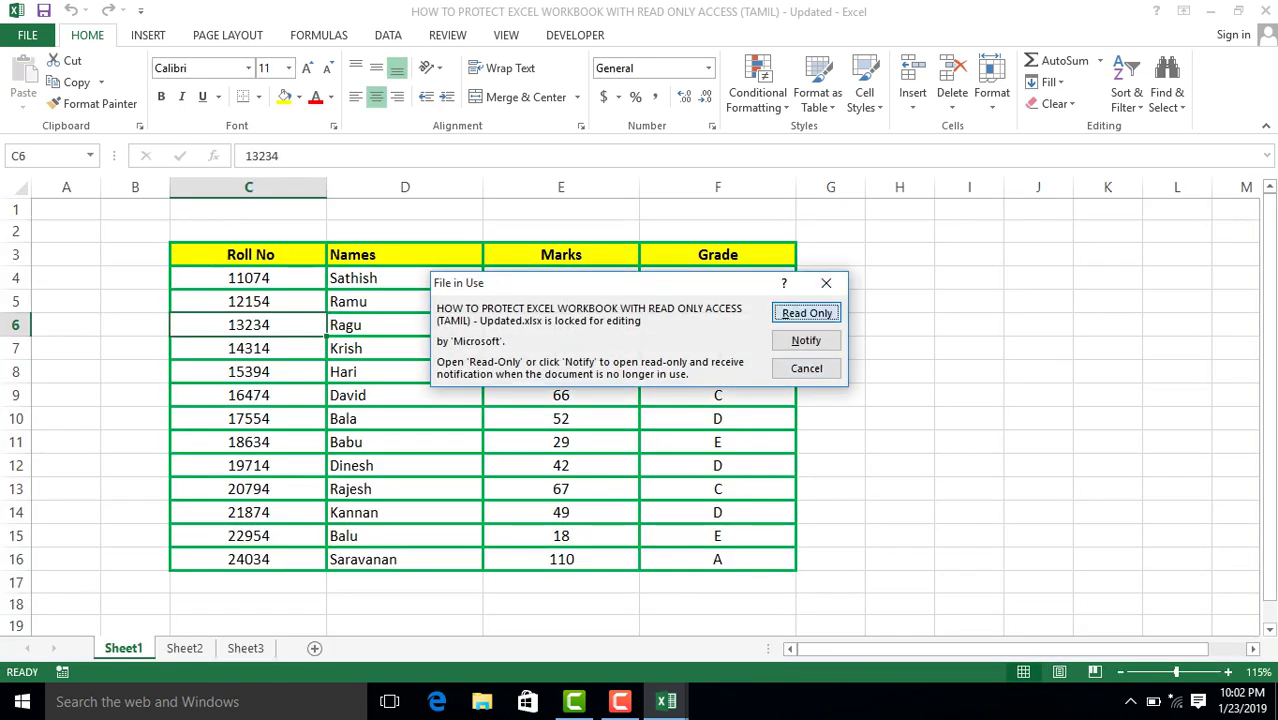
key(Return)
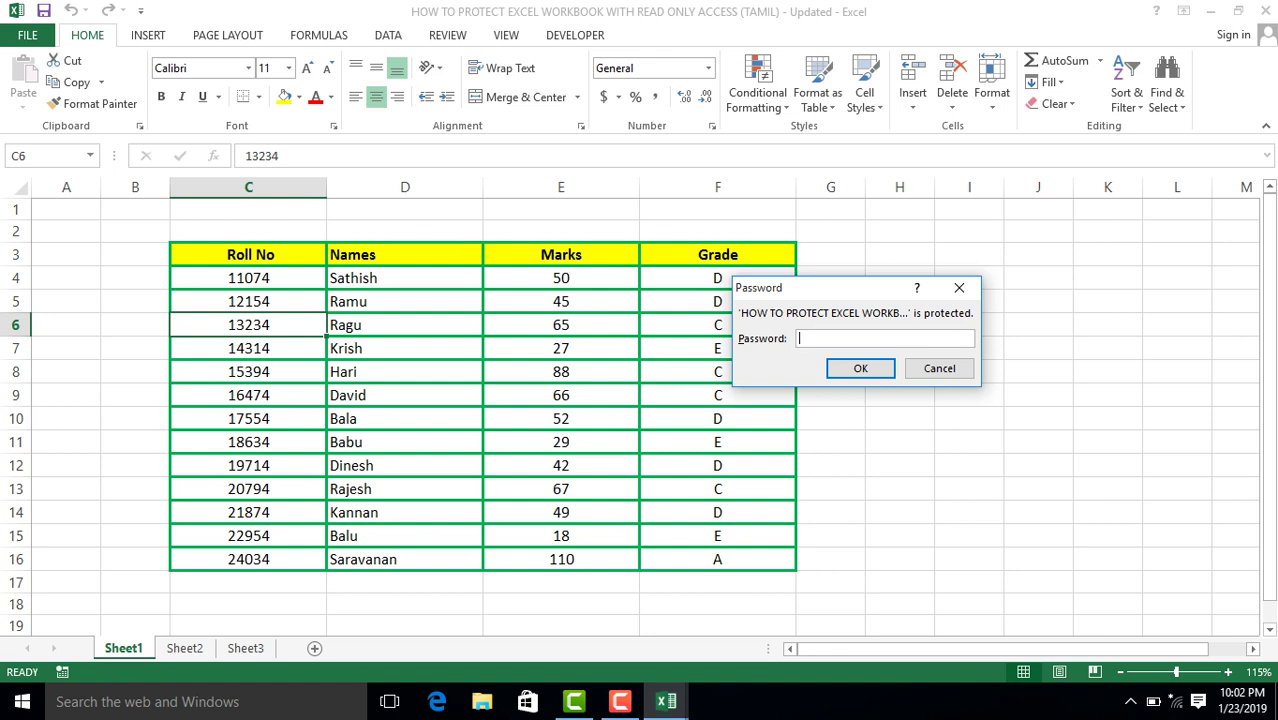
key(Return)
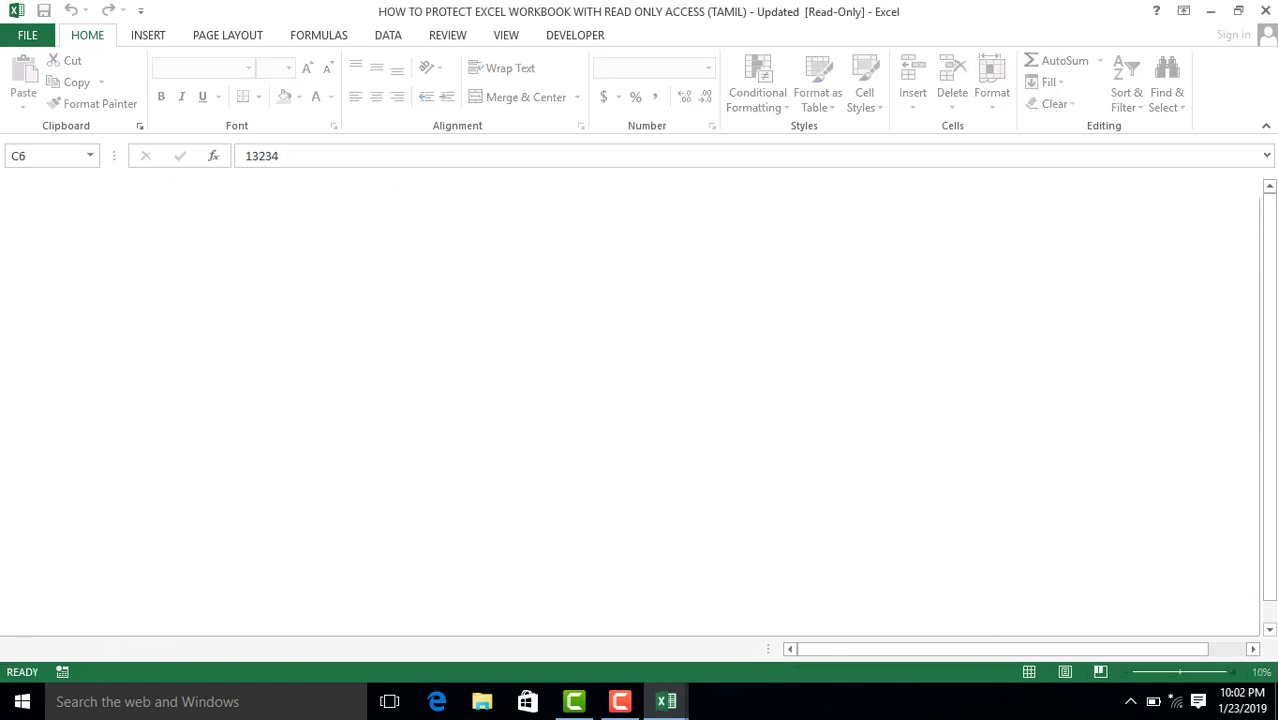
Step: Move from F7 up the Grade column and select the whole marks table
click(717, 348)
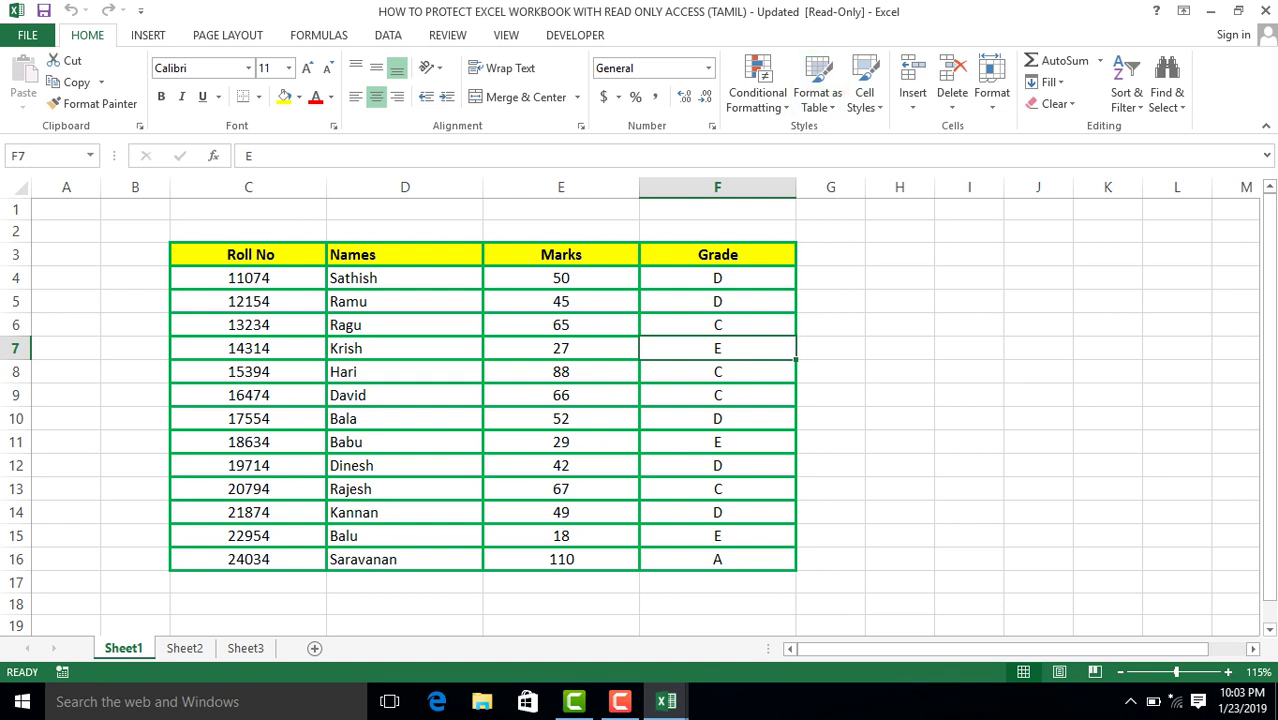
key(Up)
key(Up)
key(Up)
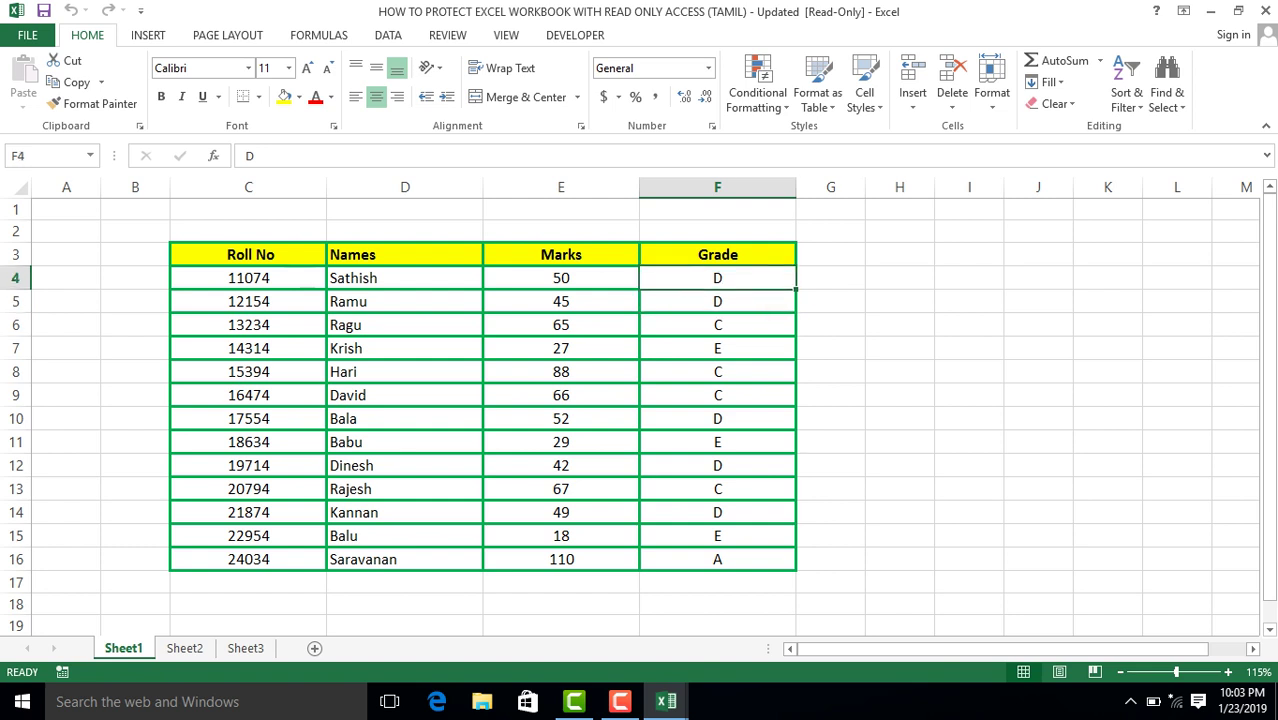
key(Up)
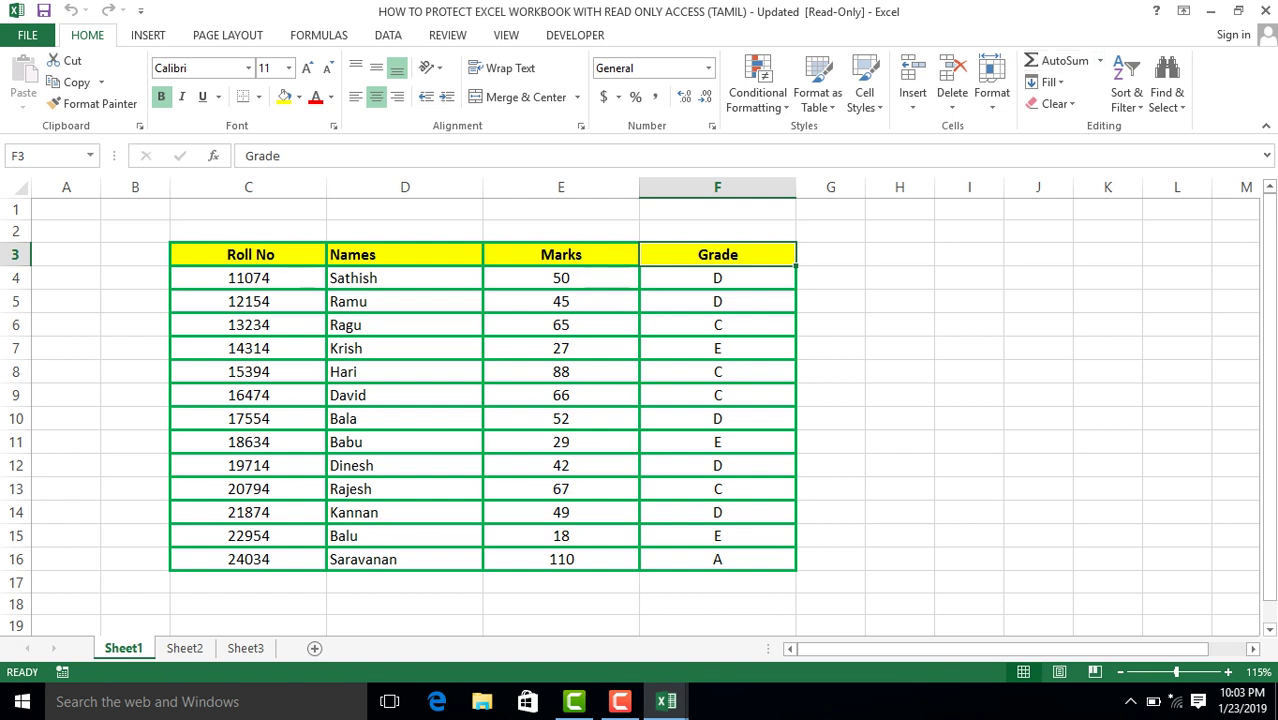
key(ctrl+Left)
key(shift+Right)
key(shift+Right)
key(shift+Right)
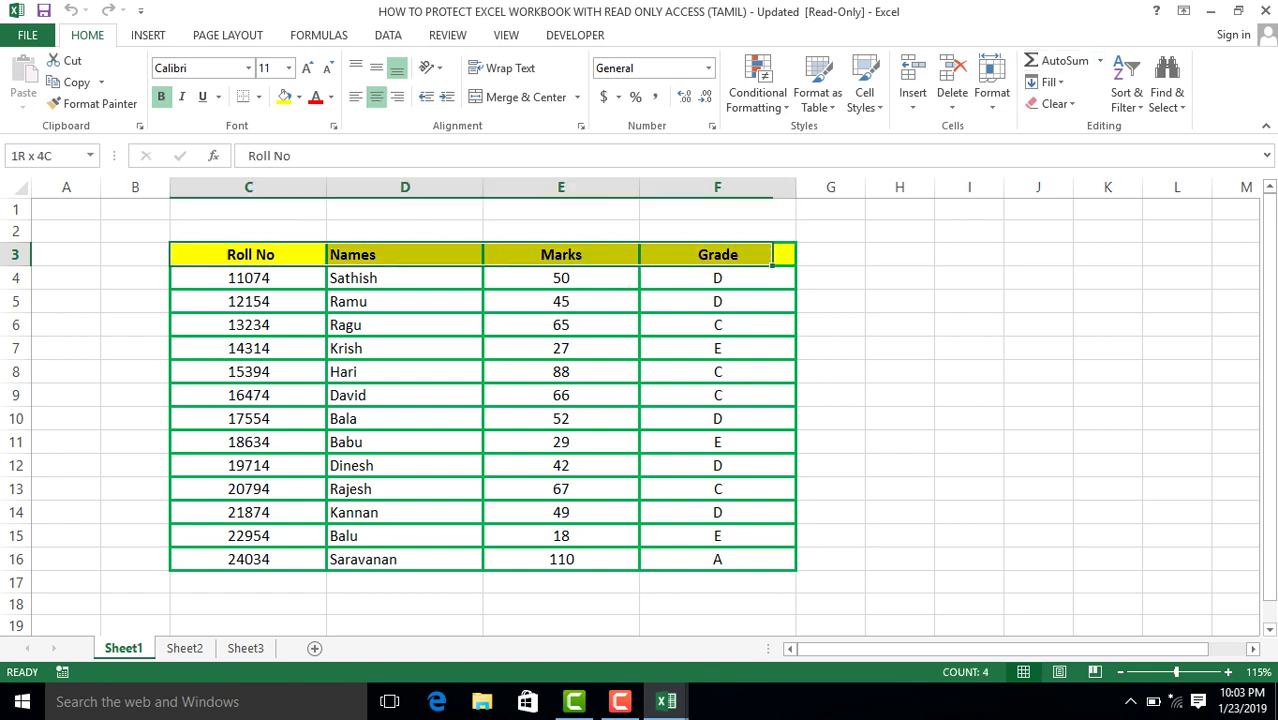
key(ctrl+shift+Down)
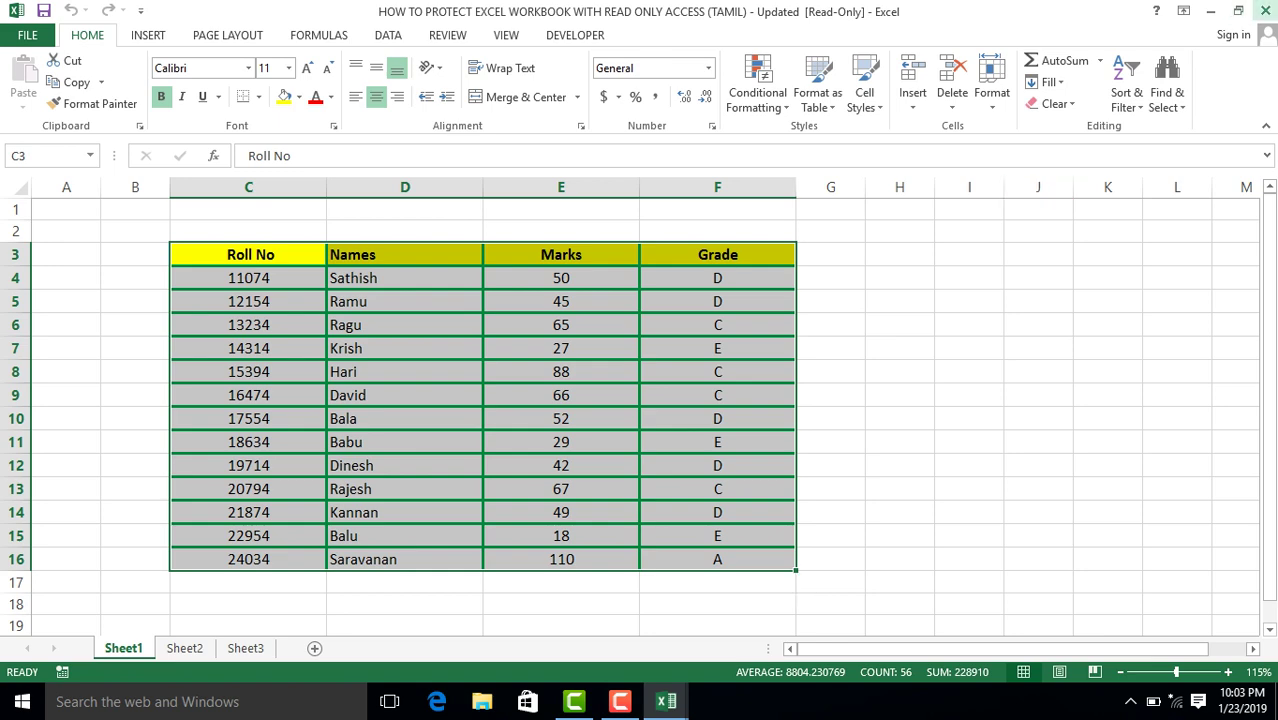
Step: Click an empty cell beside the table and close Excel with Alt+F4
click(248, 324)
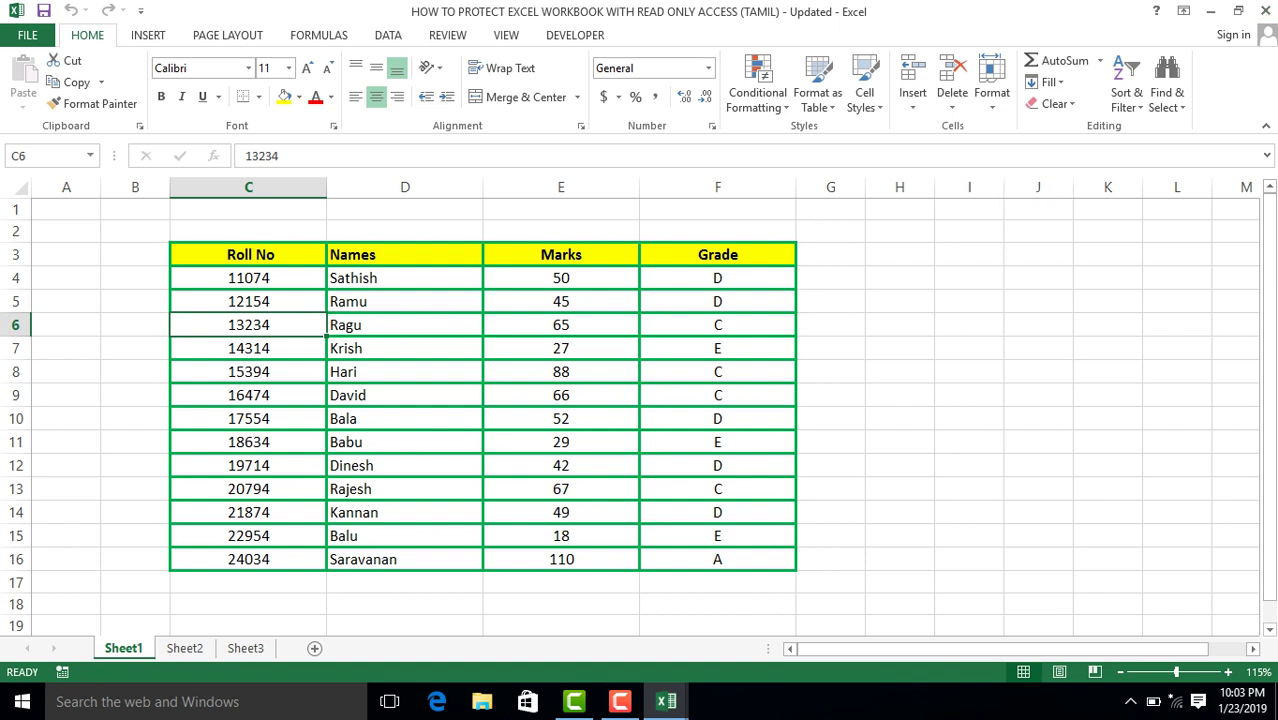
click(968, 277)
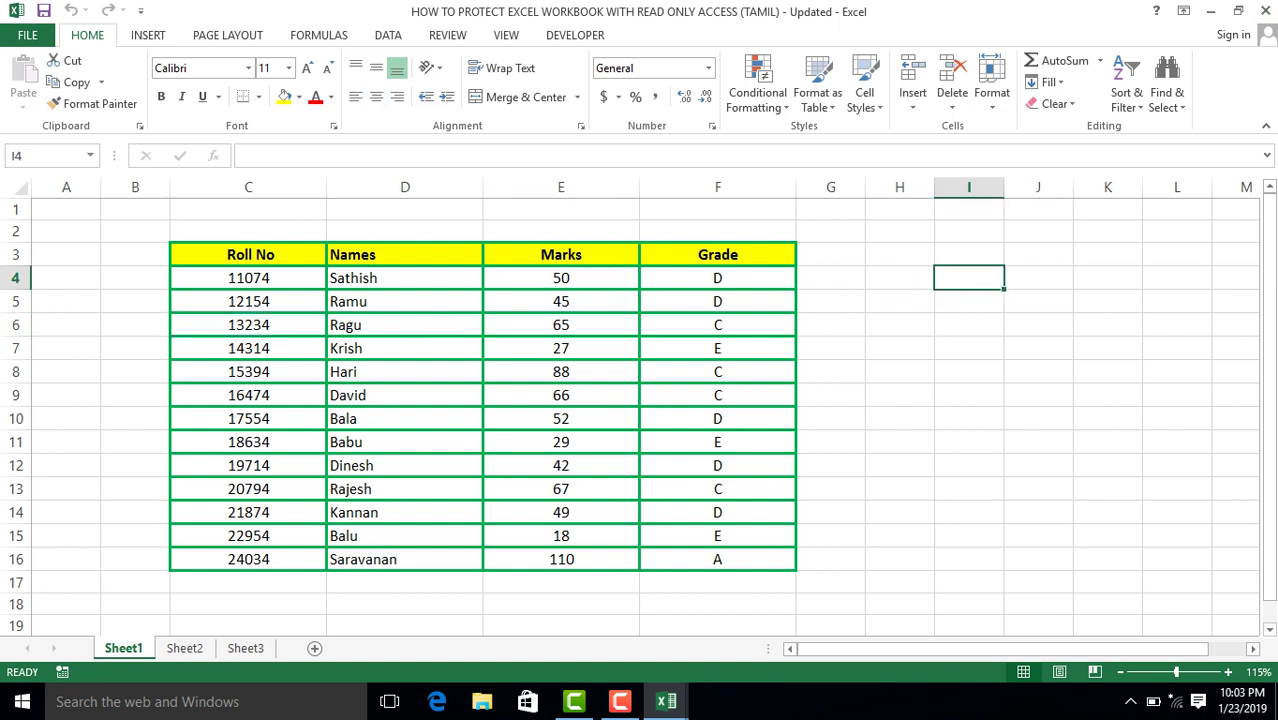
key(alt+F4)
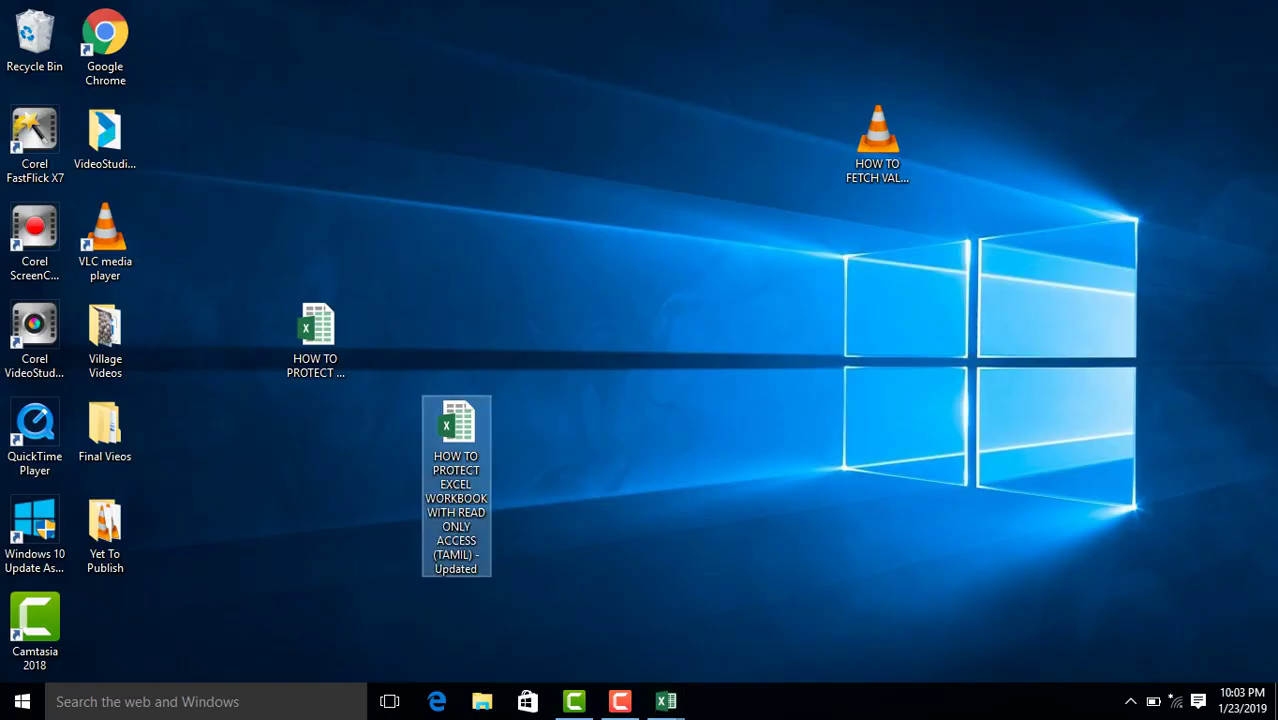
Step: Try deleting the Updated file, dismiss the in-use warning, and close its workbook
key(Delete)
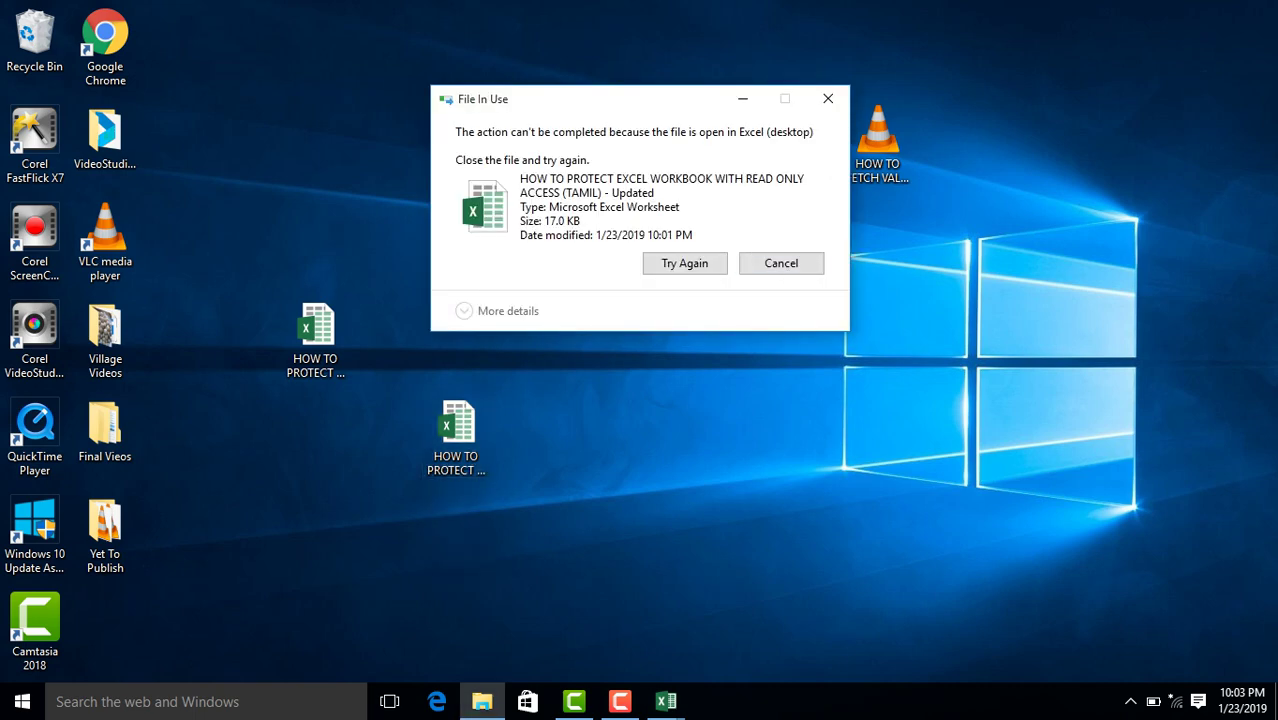
click(781, 263)
mouse_move(666, 701)
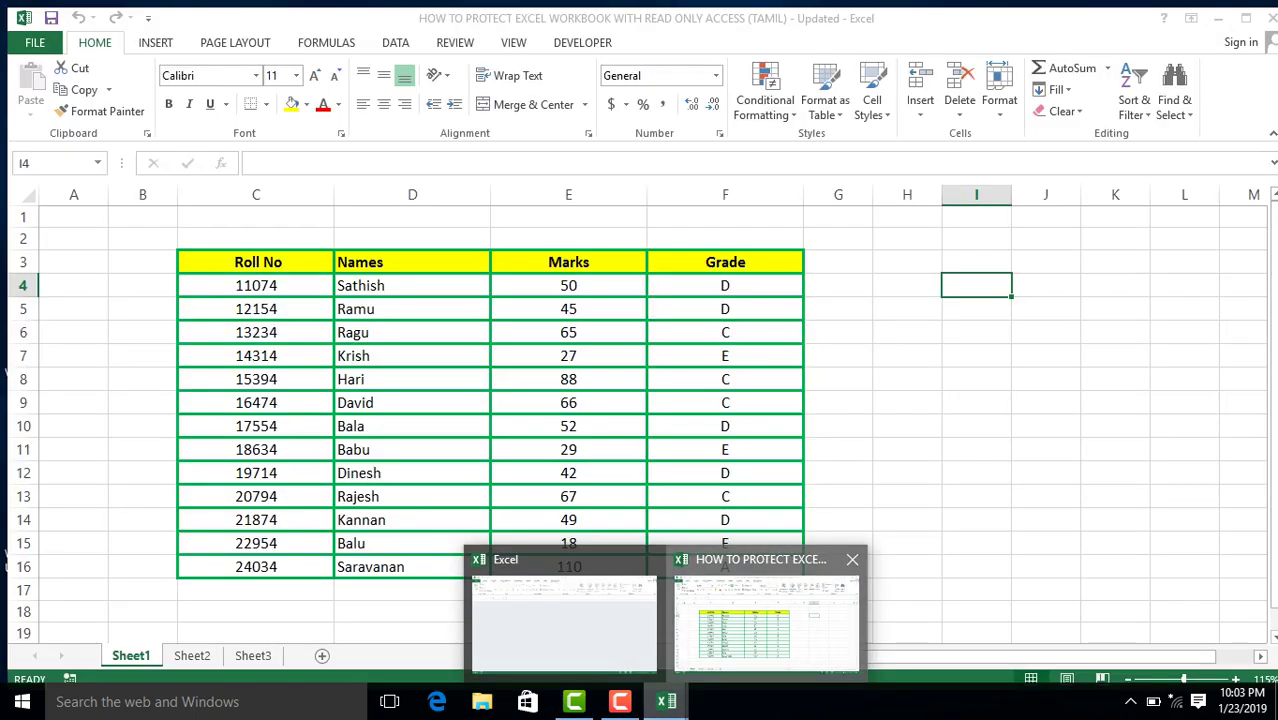
click(766, 615)
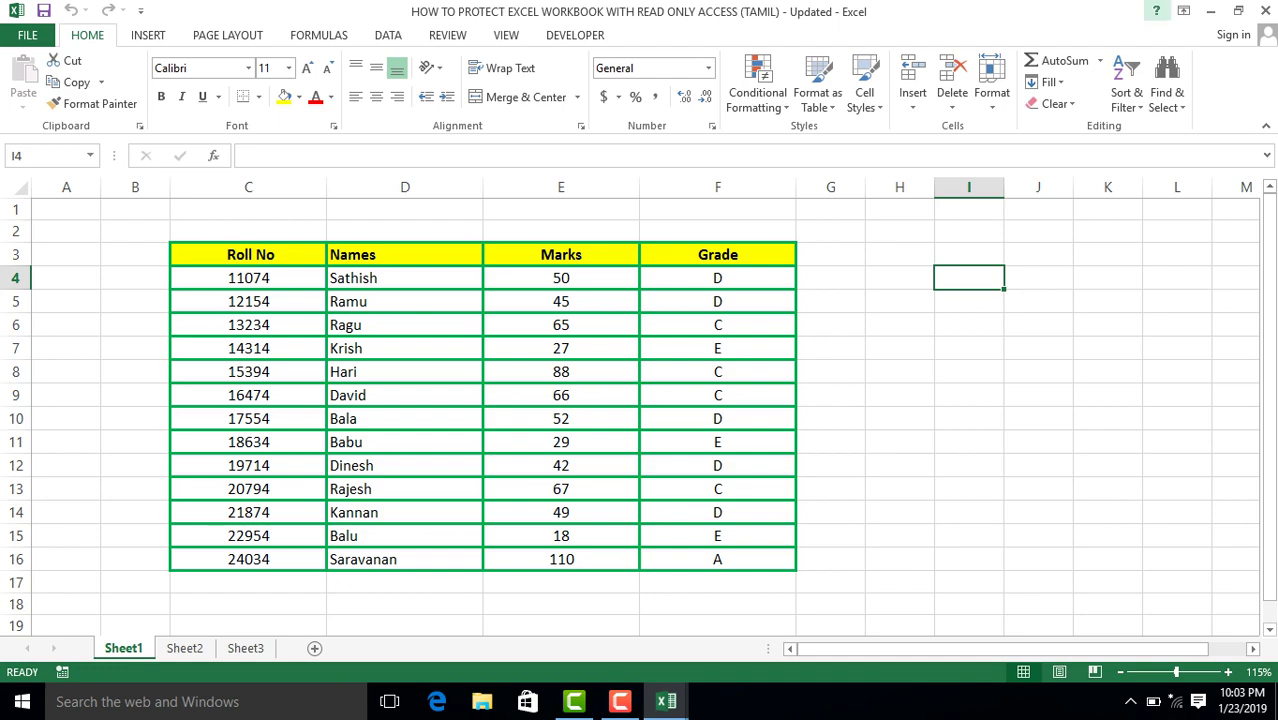
click(1264, 11)
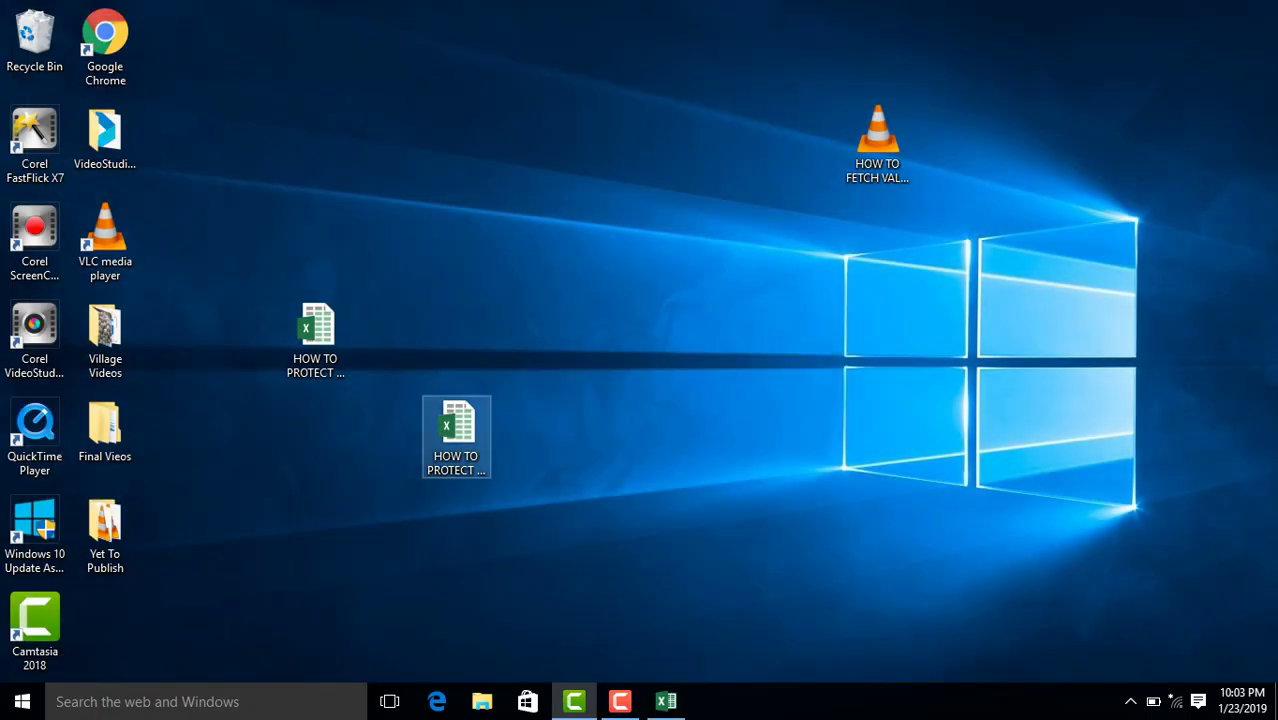
Step: Delete the Updated workbook file and open the original marks workbook
click(456, 437)
key(Delete)
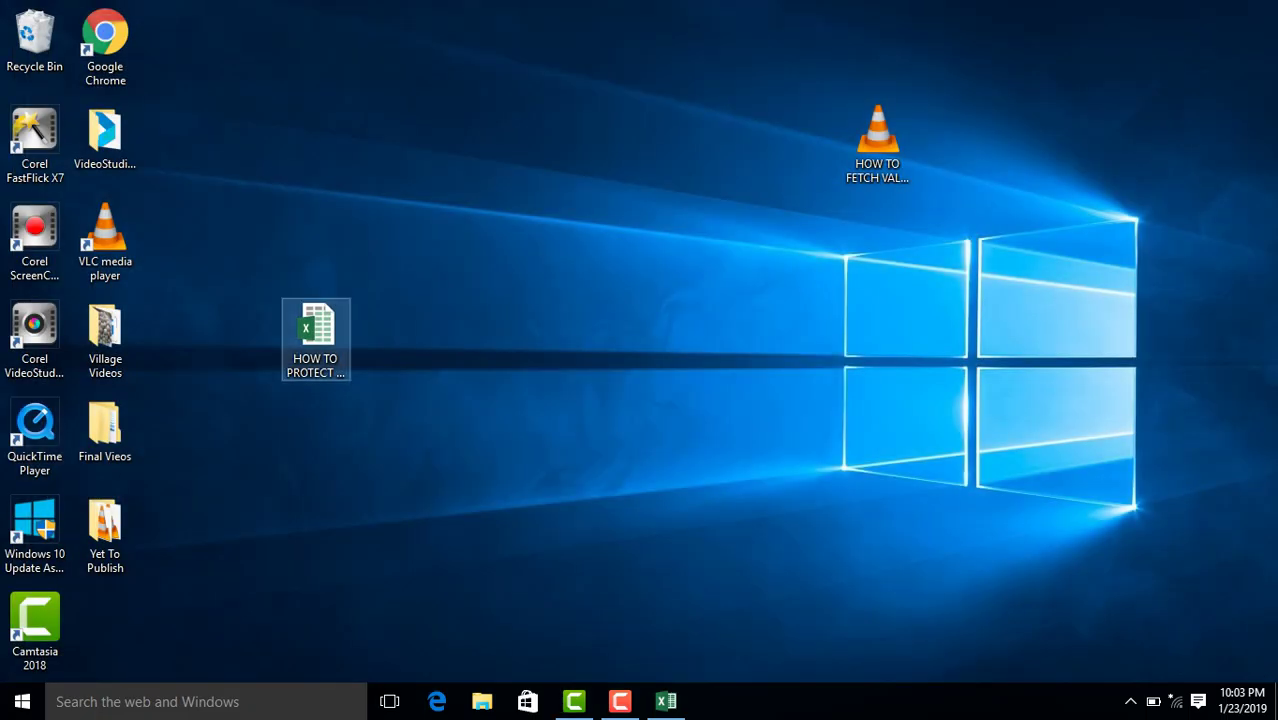
key(Return)
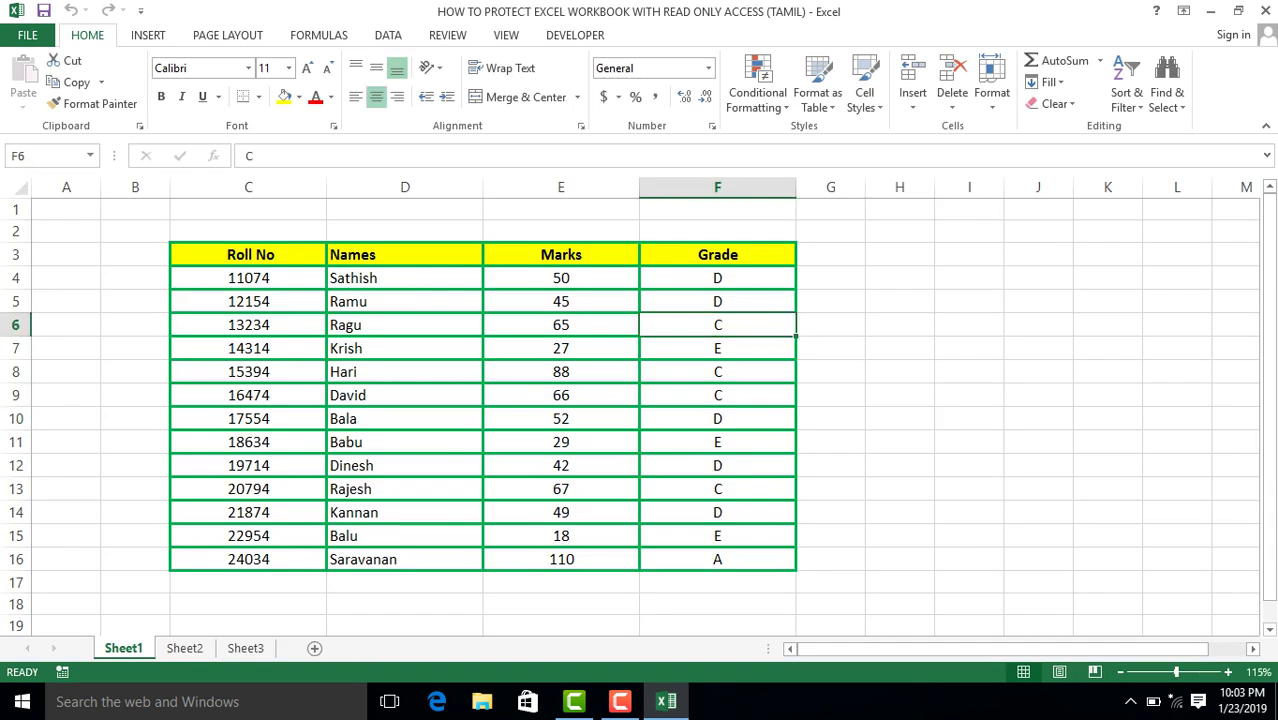
Step: In Save As General Options, set a password to open and confirm it
key(F12)
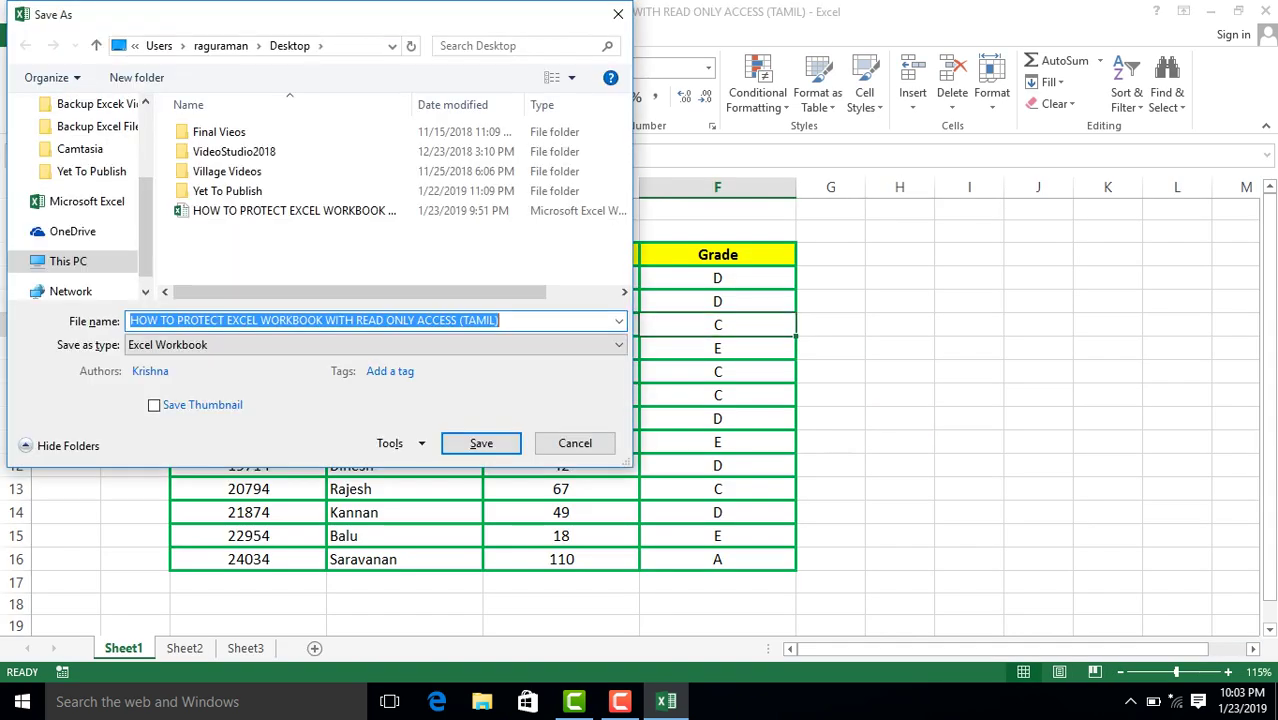
click(390, 443)
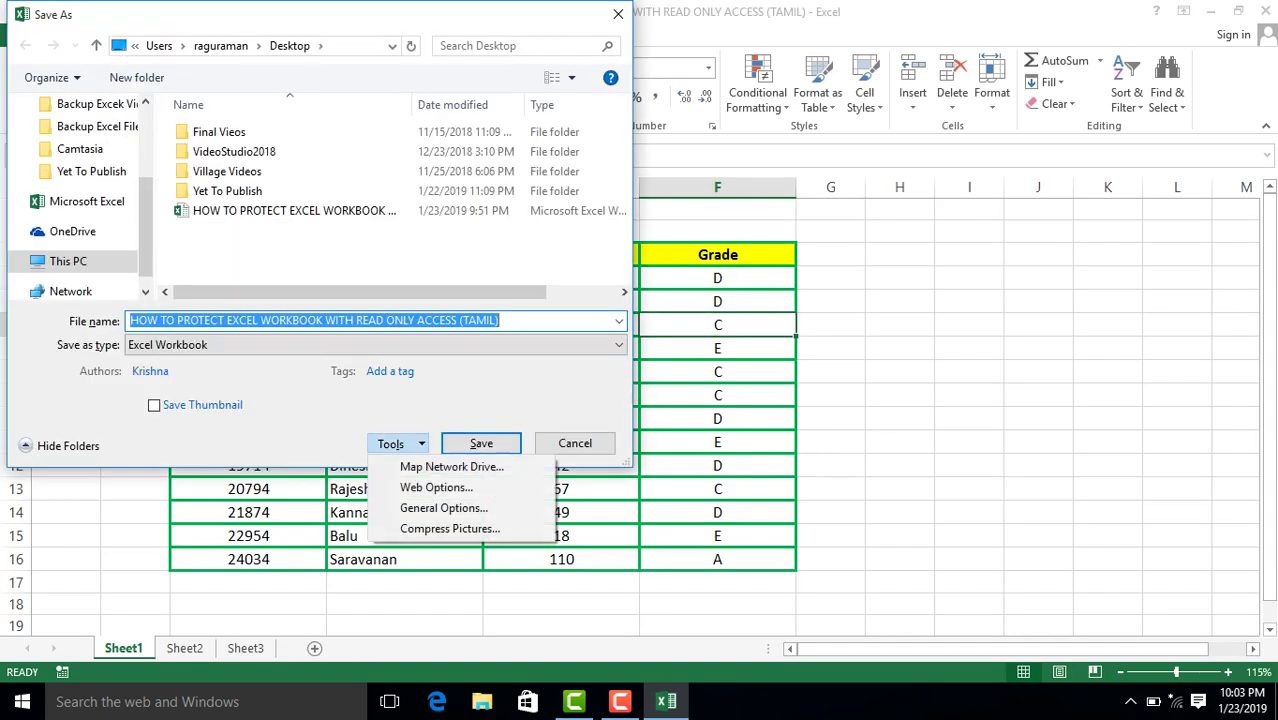
click(441, 508)
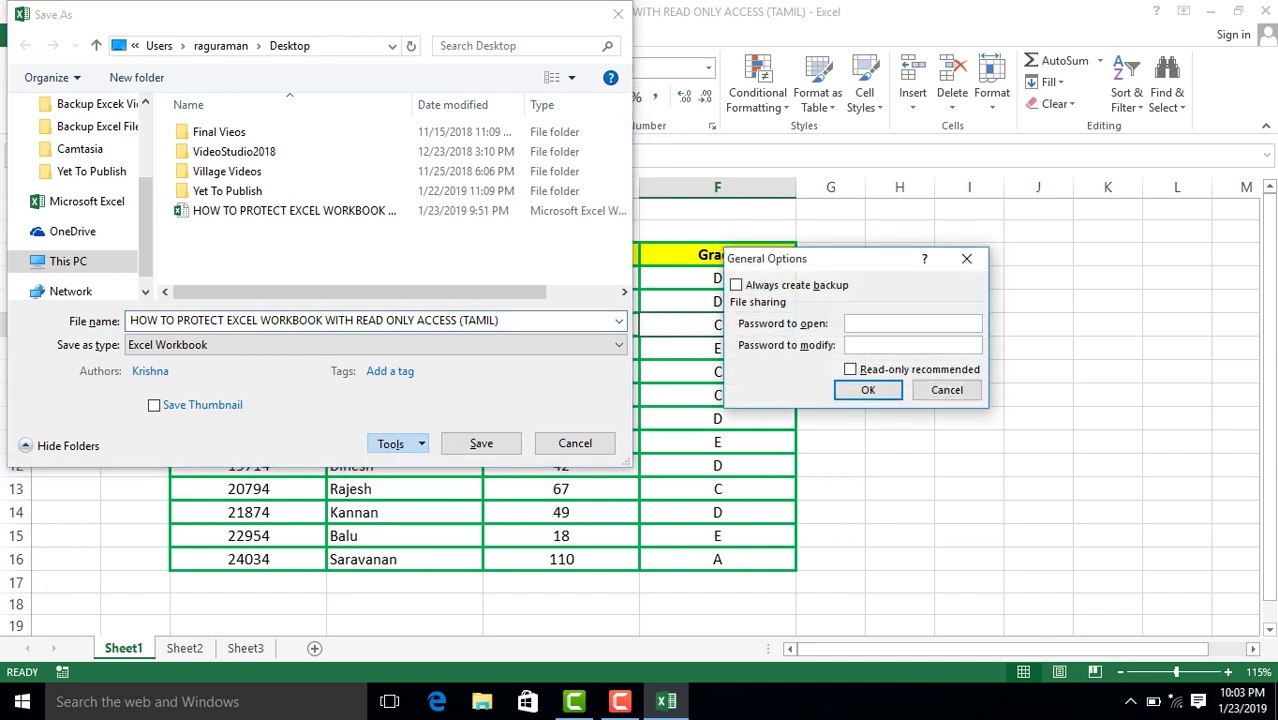
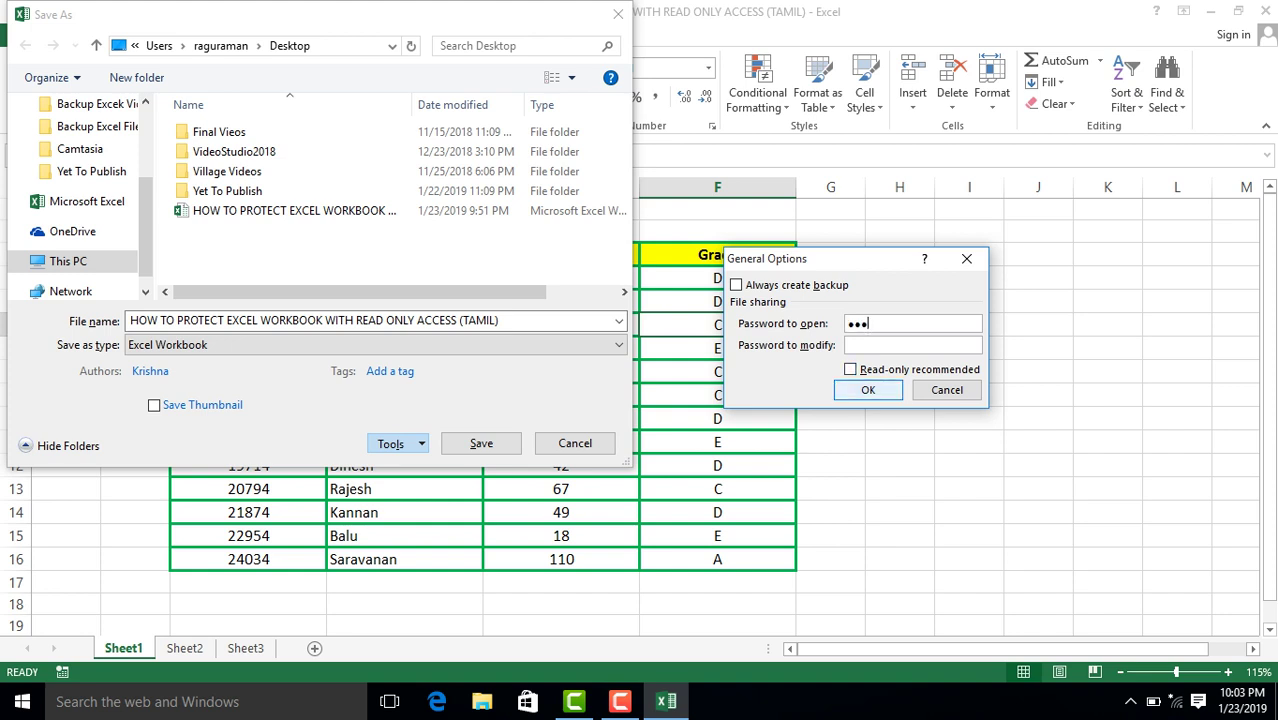
key(Return)
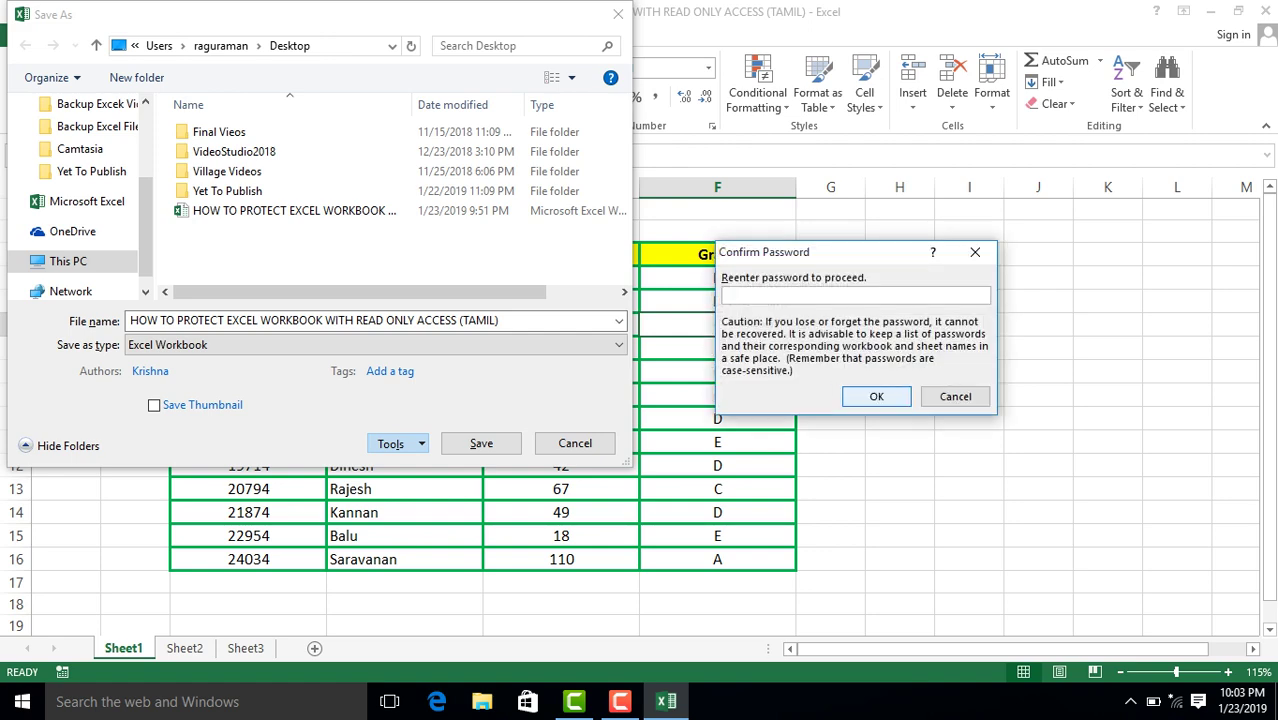
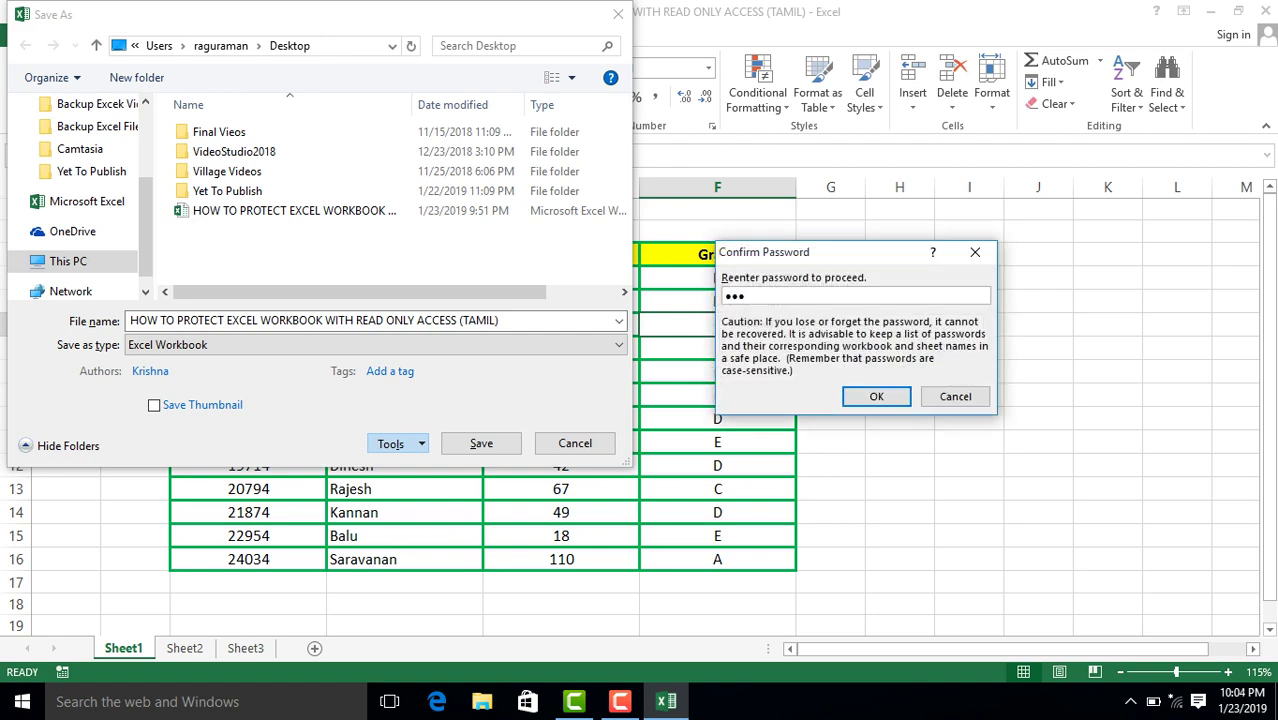
key(Return)
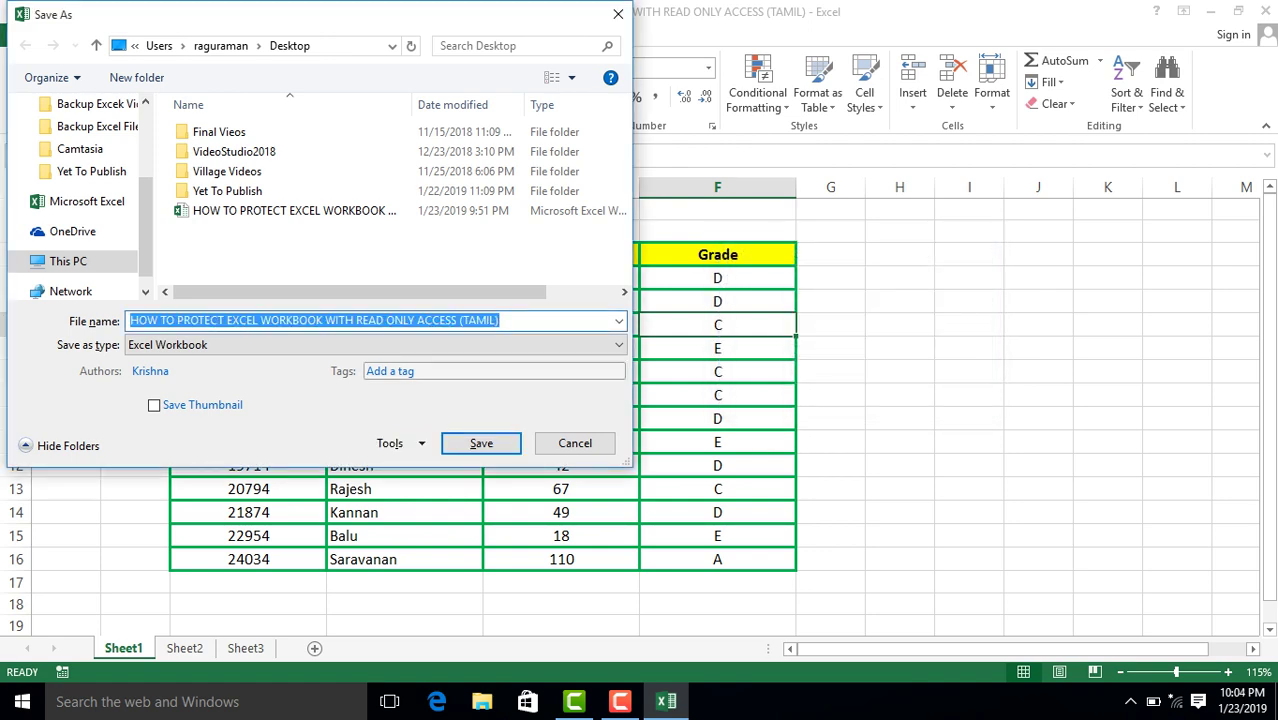
Step: Append '-New' to the file name and save the protected copy
click(501, 320)
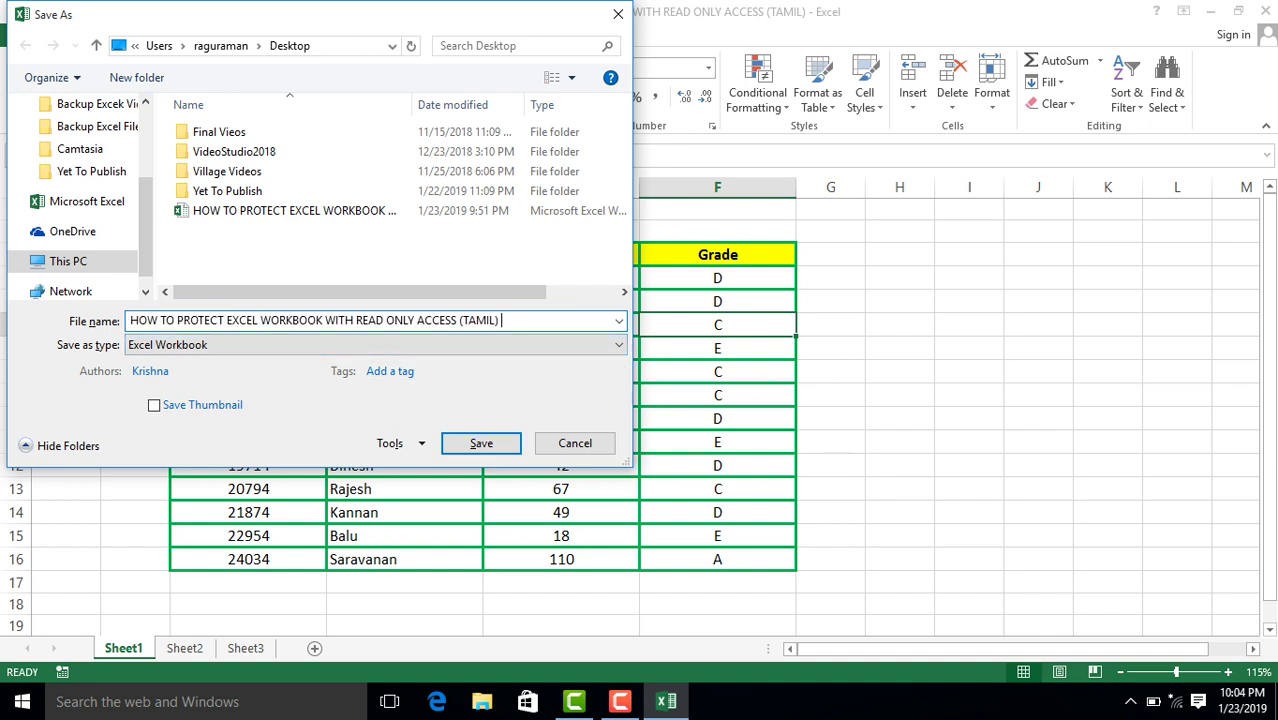
text(-)
text(ew)
key(BackSpace)
key(BackSpace)
key(BackSpace)
text(New)
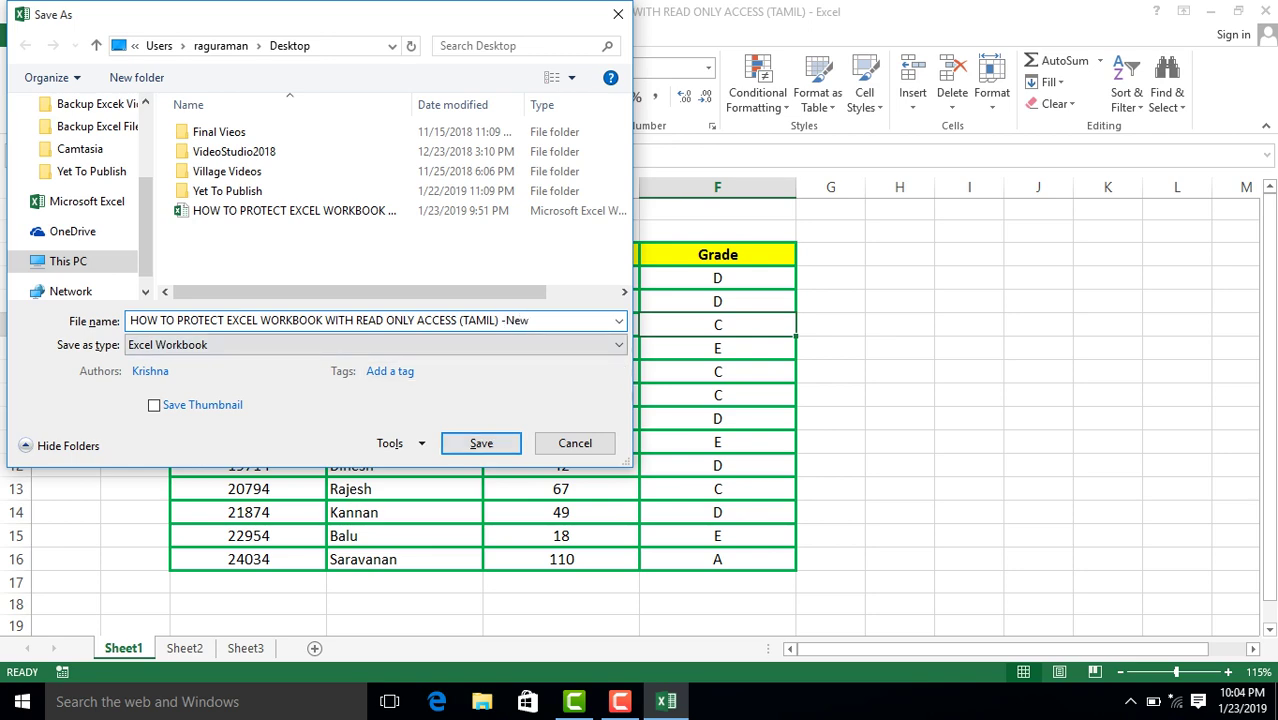
key(Return)
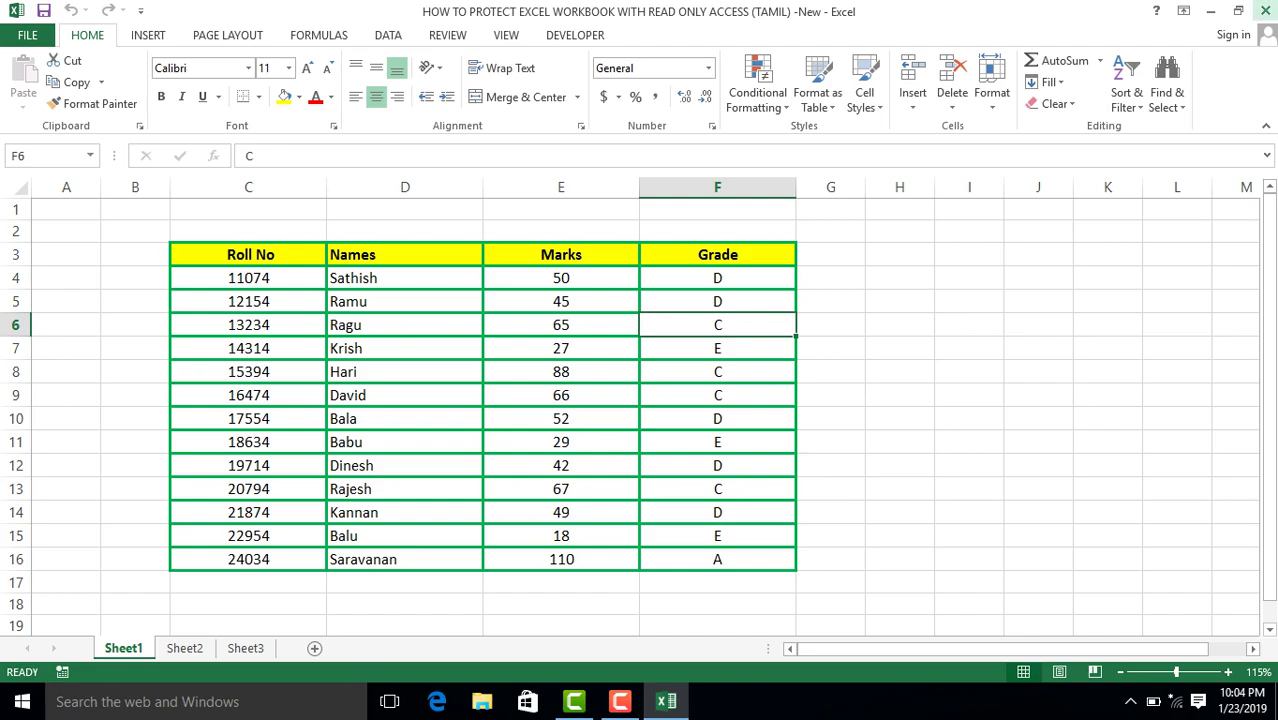
Step: Close Excel, move the -New icon to the desktop centre, and open it with its password
click(1264, 11)
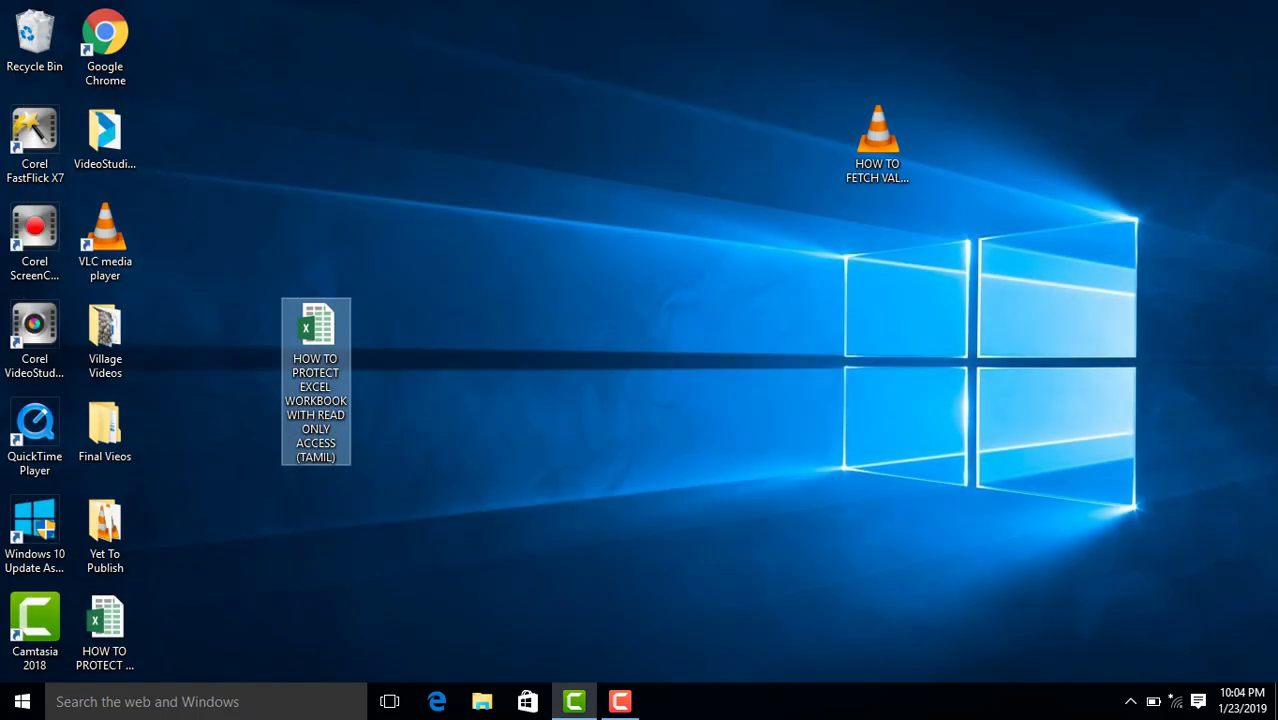
mouse_move(104, 625)
mouse_down()
mouse_move(494, 330)
mouse_move(505, 335)
mouse_up()
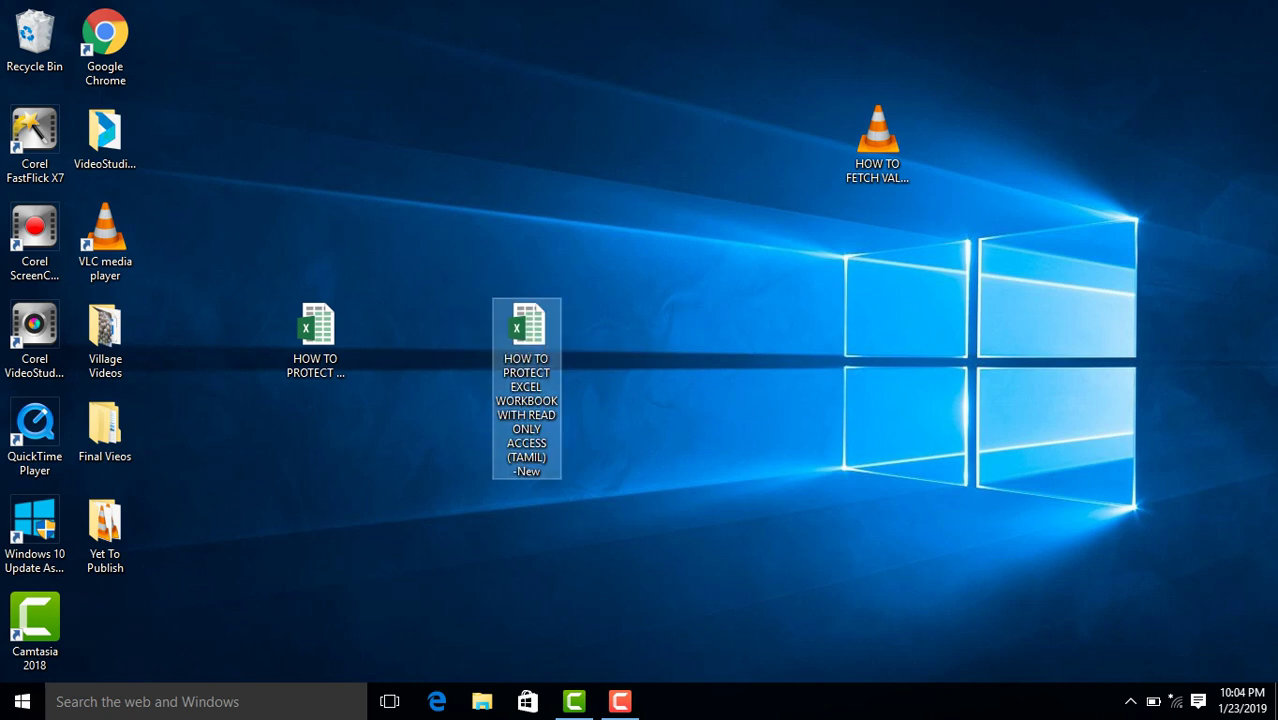
double_click(516, 330)
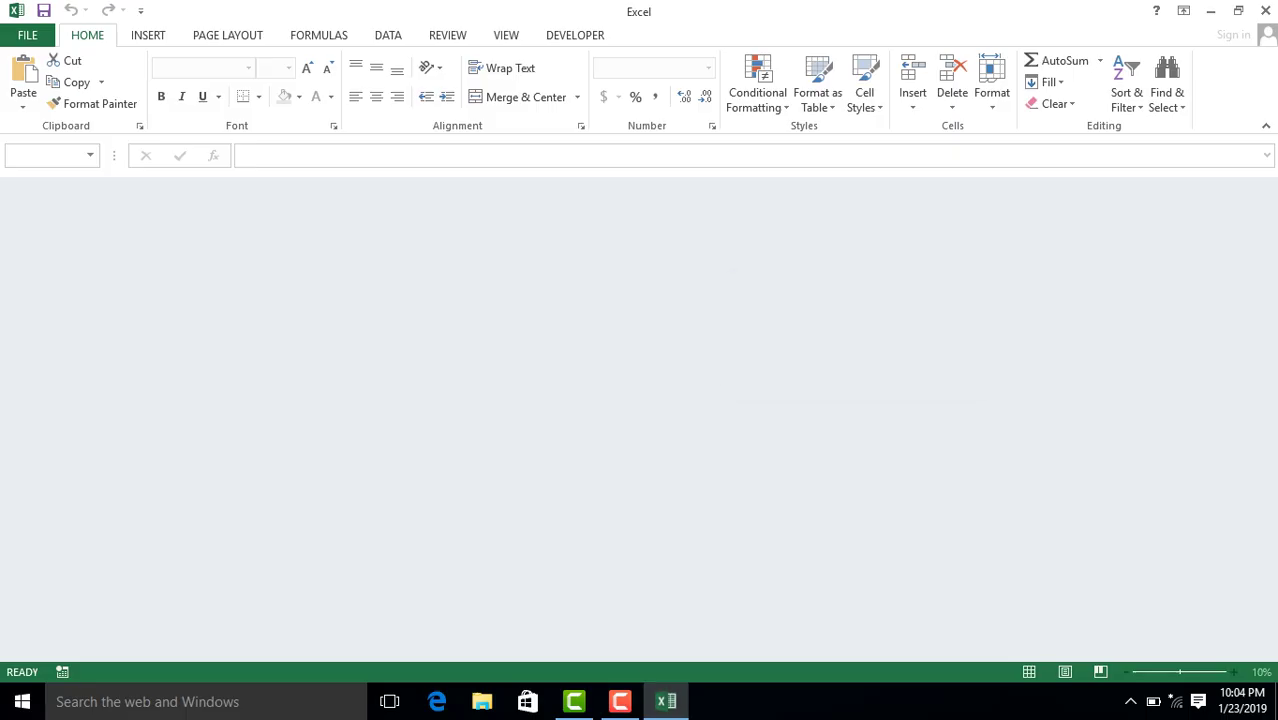
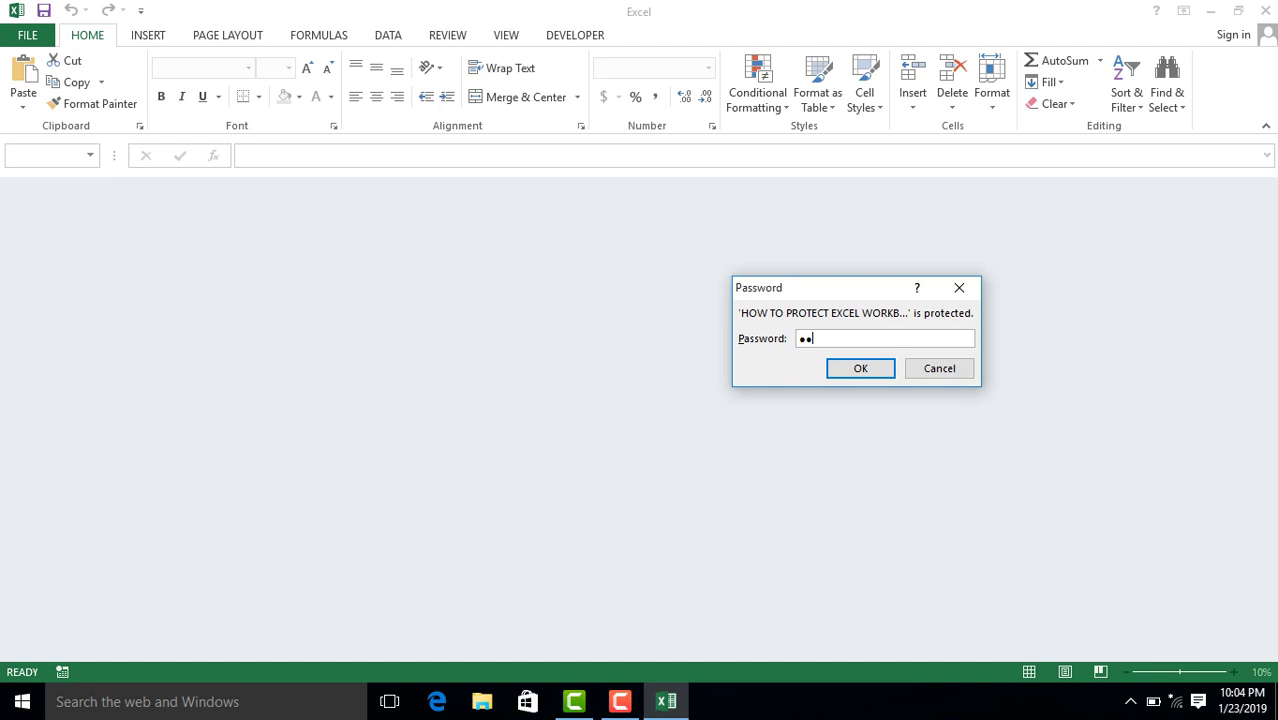
key(Return)
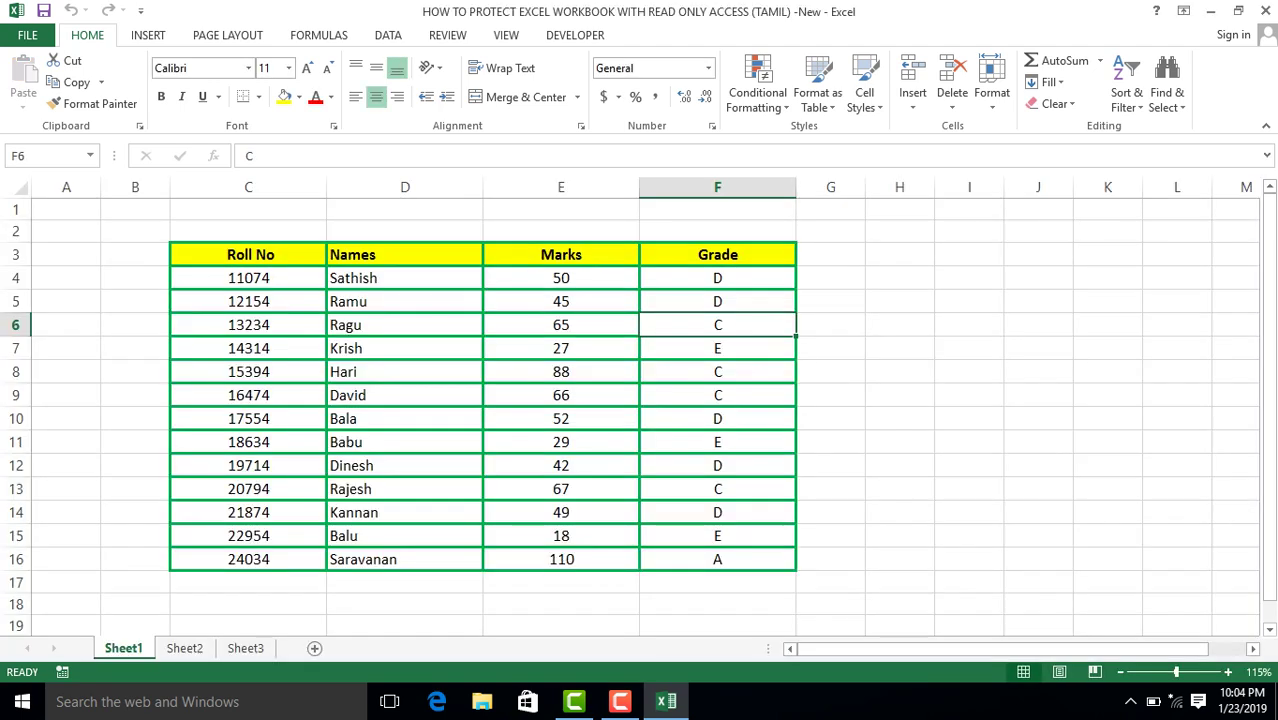
Step: Select cells E7 and F3, drag over the marks table, then close the workbook
click(561, 348)
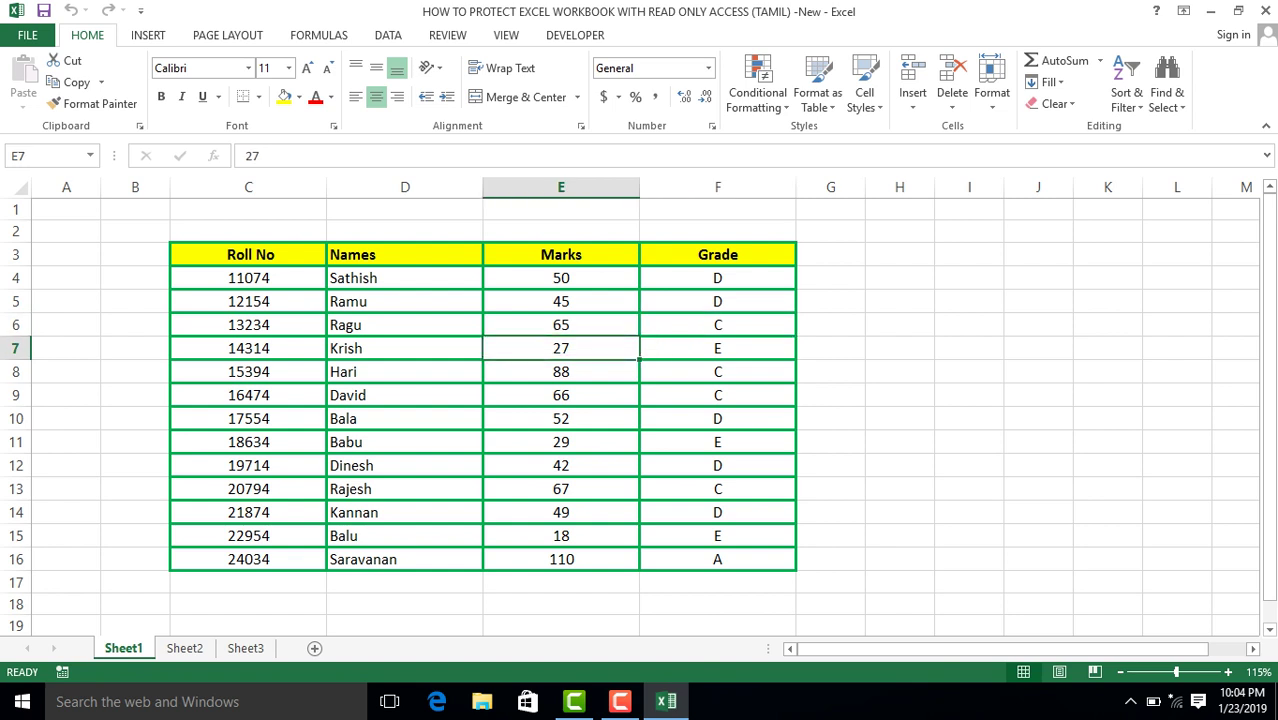
click(717, 278)
click(717, 254)
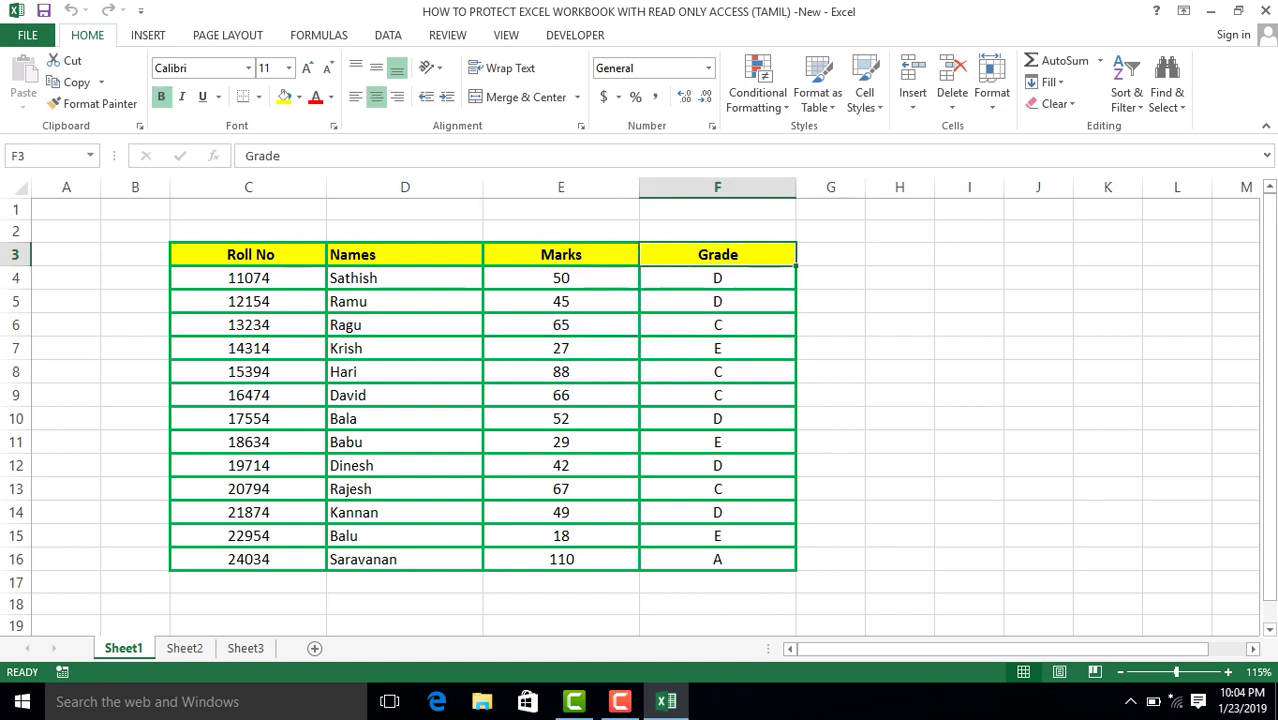
mouse_move(717, 254)
mouse_down()
mouse_move(248, 582)
mouse_move(248, 559)
mouse_up()
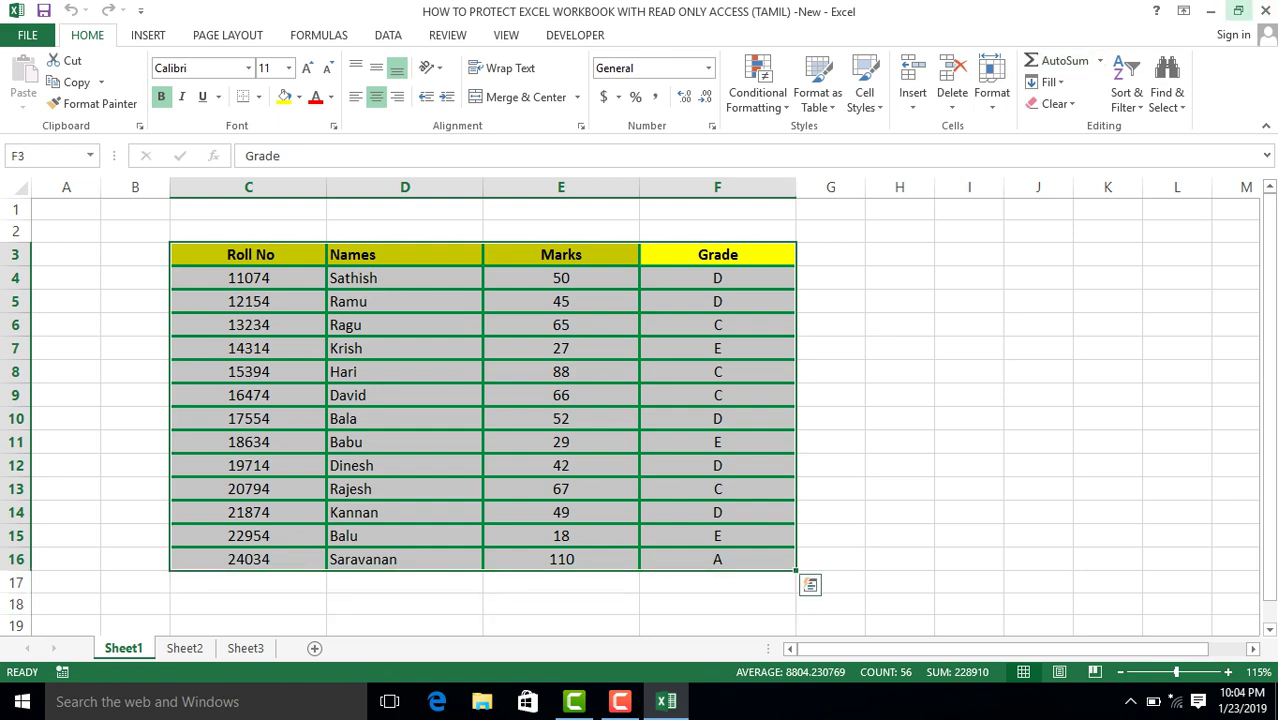
click(1262, 11)
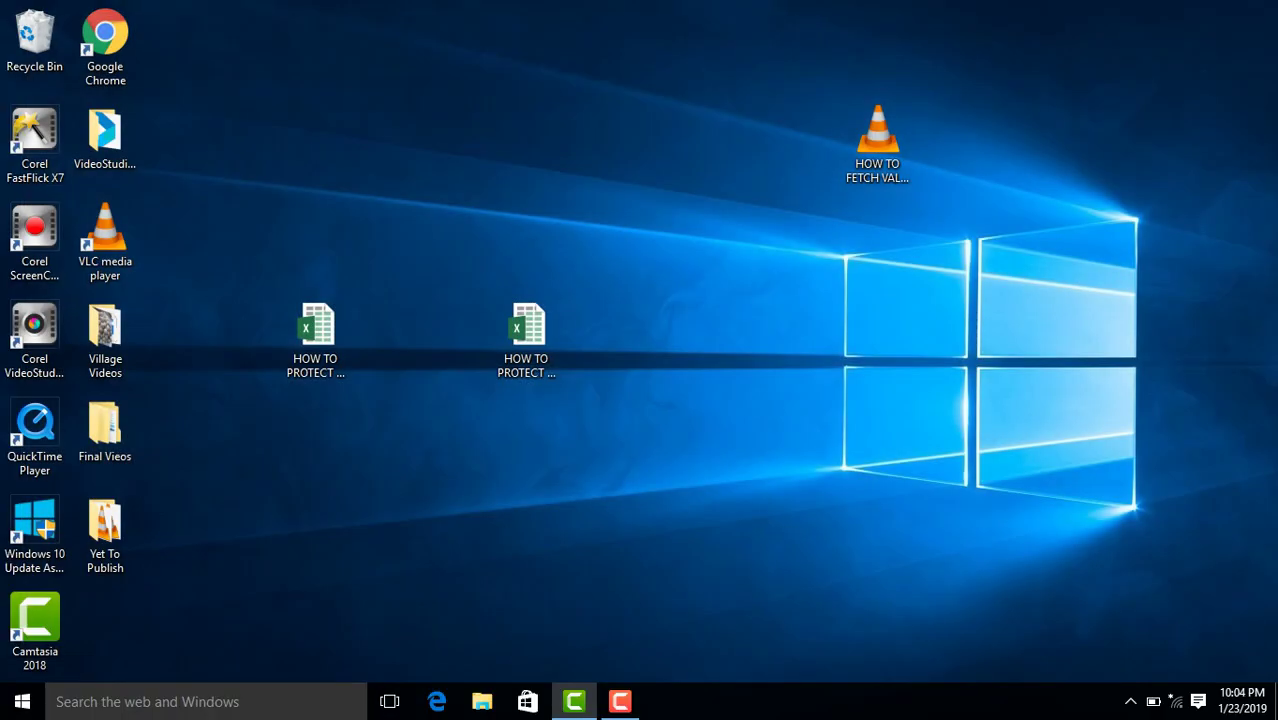
Step: Delete the extra workbook copy on the desktop and open the remaining marks workbook
click(526, 340)
key(Delete)
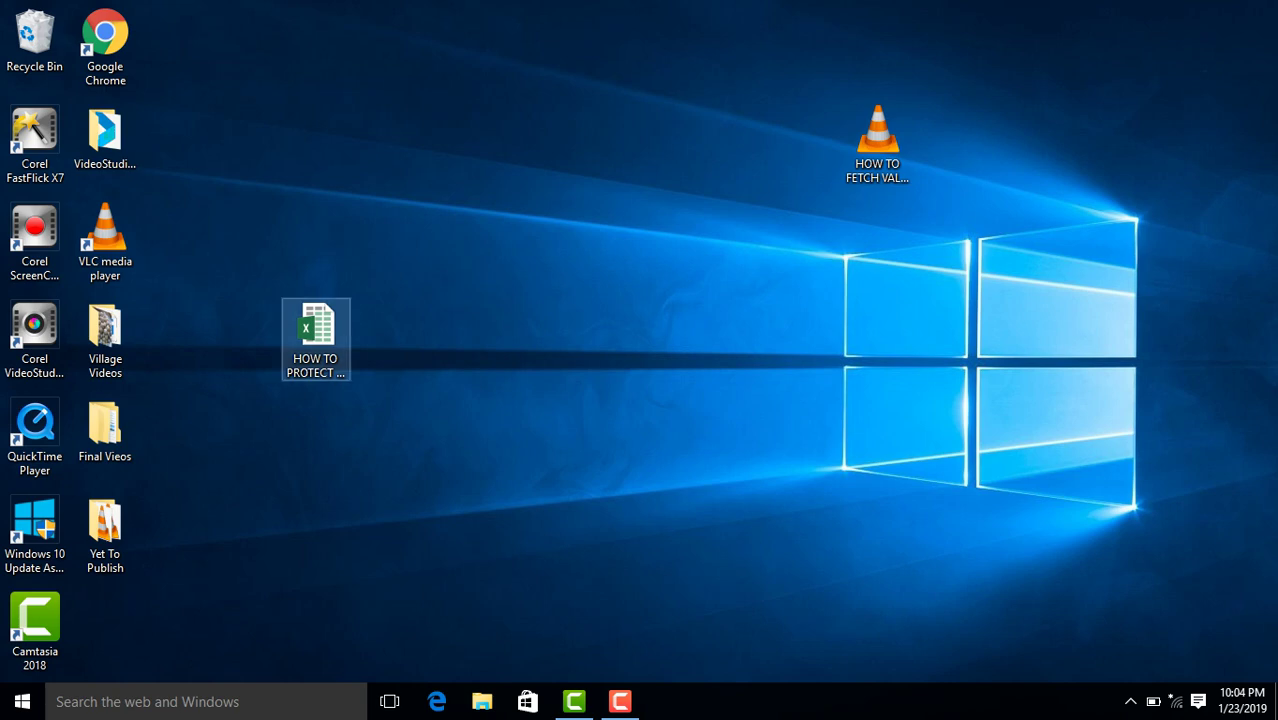
click(316, 330)
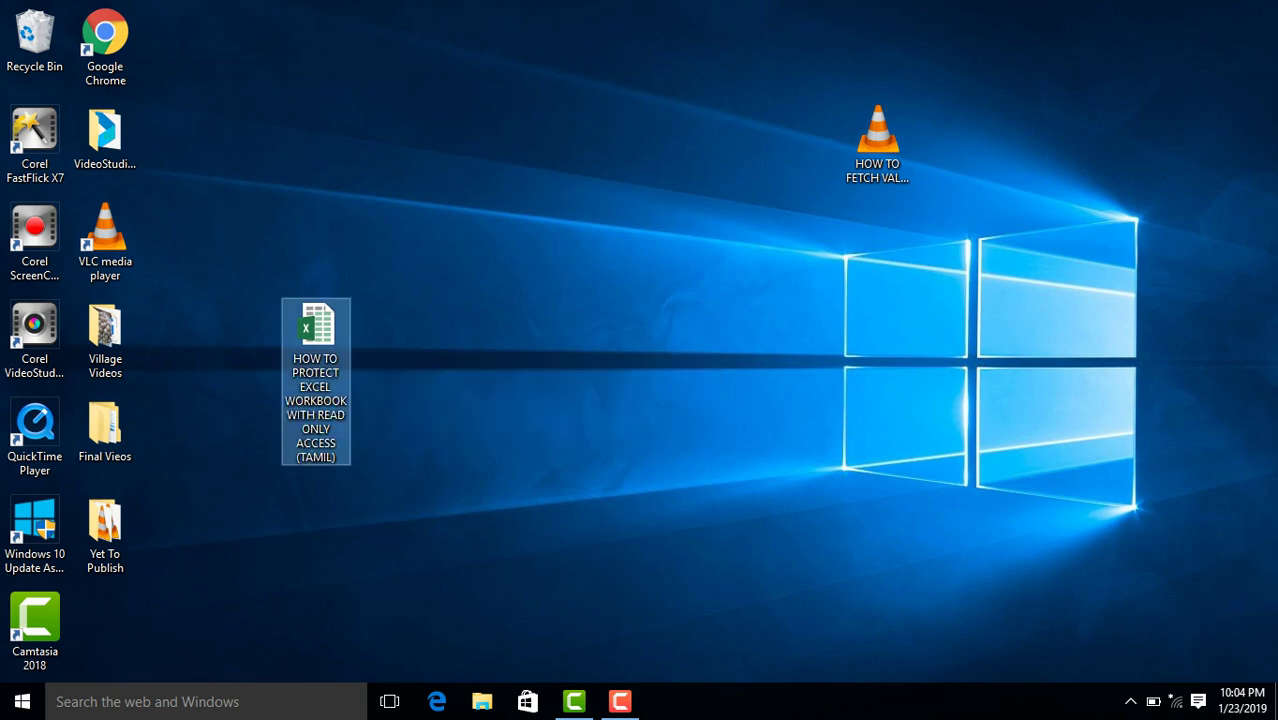
key(Return)
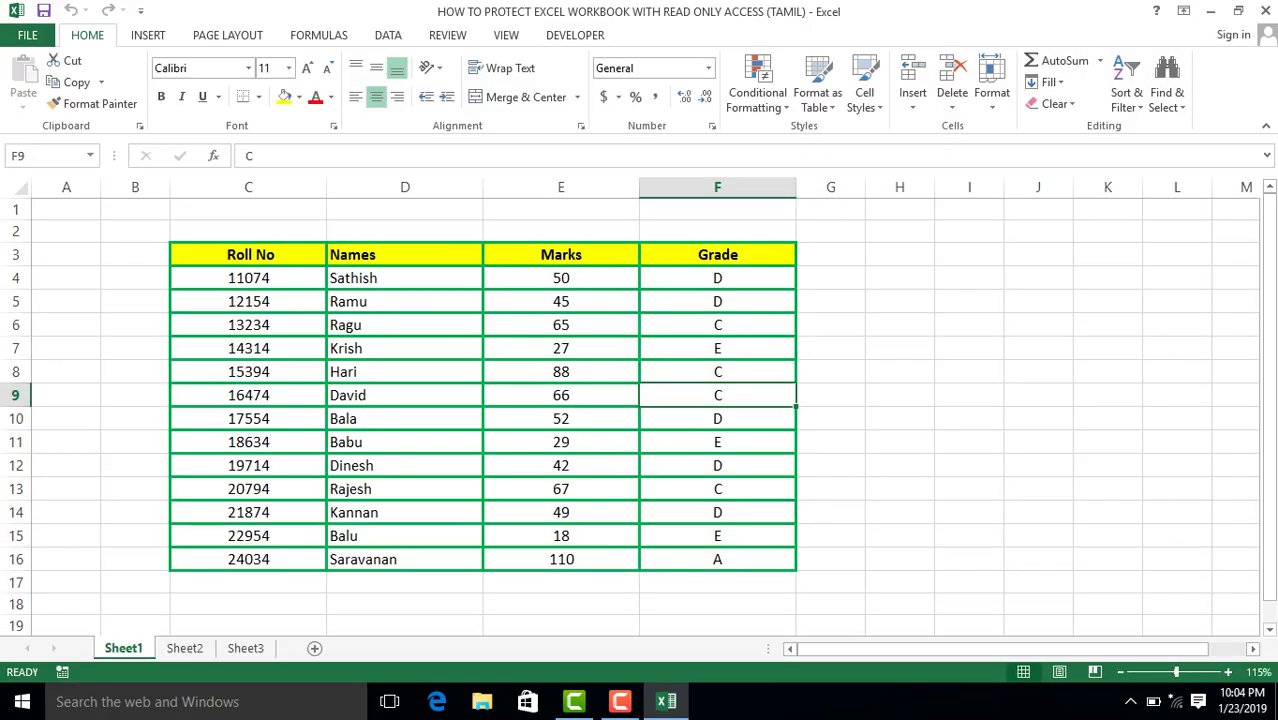
Step: In Save As General Options, set and confirm an open password with Read-only recommended ticked
key(F12)
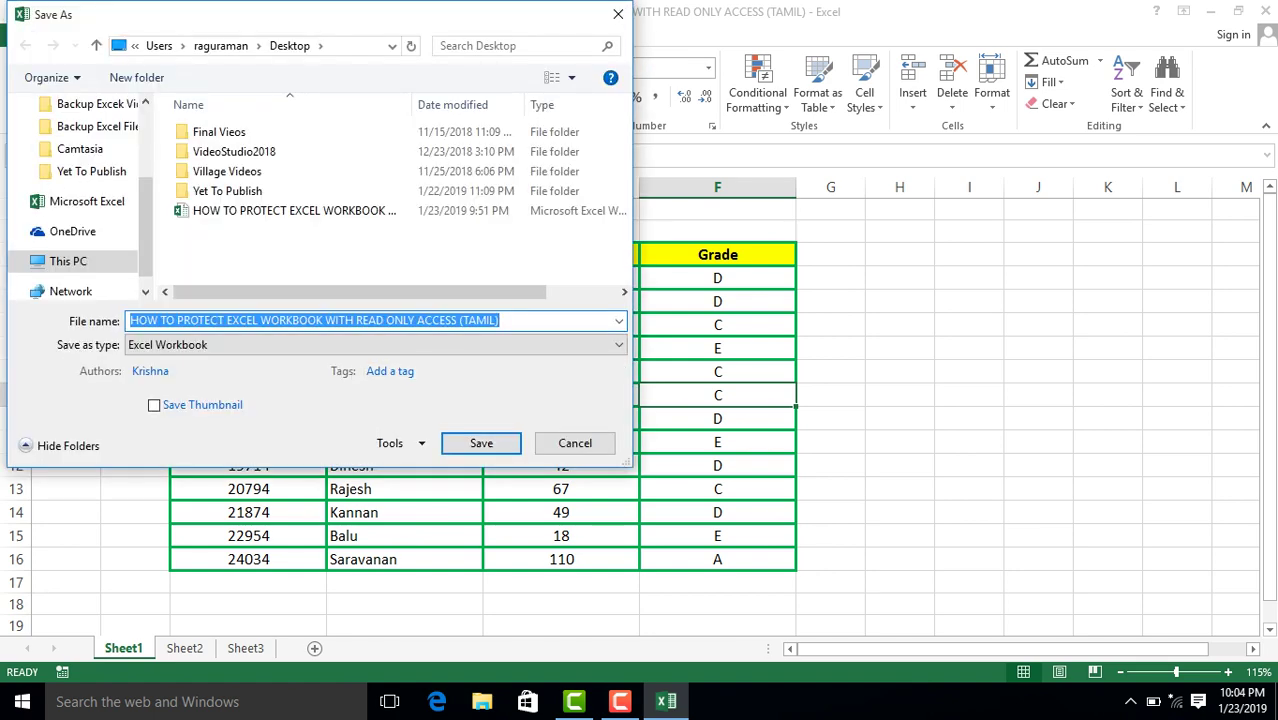
click(395, 443)
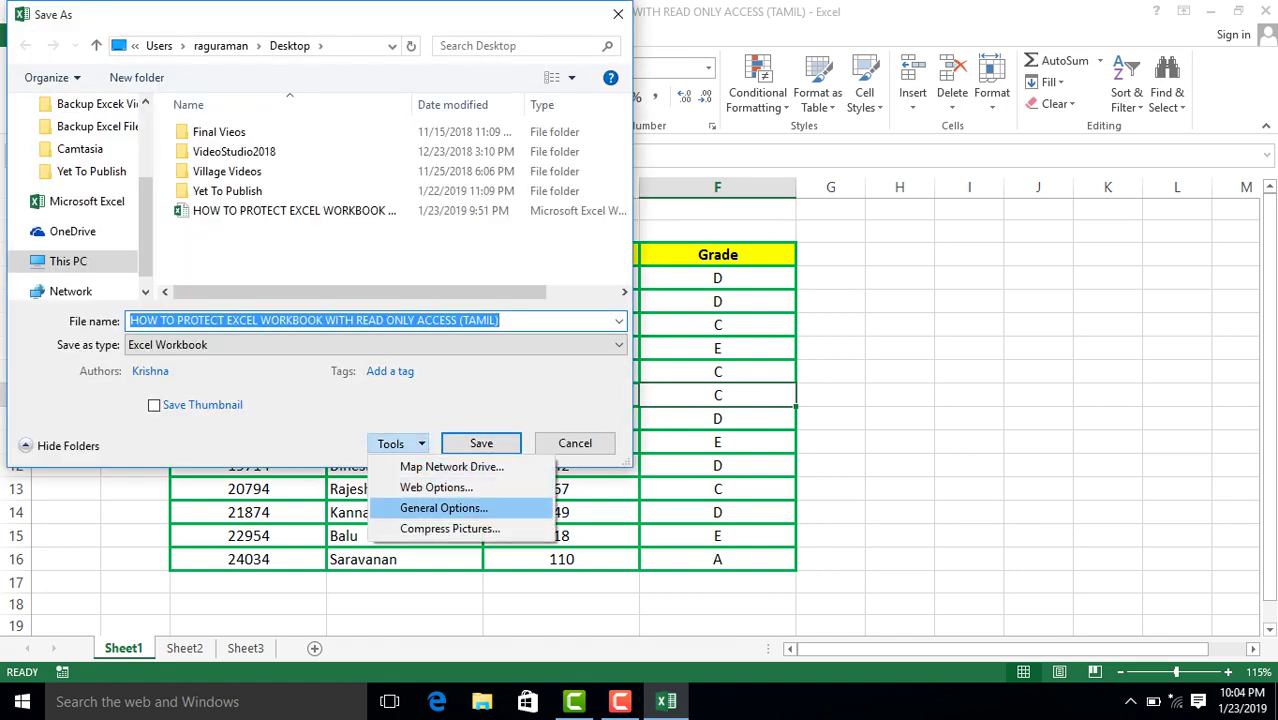
key(Return)
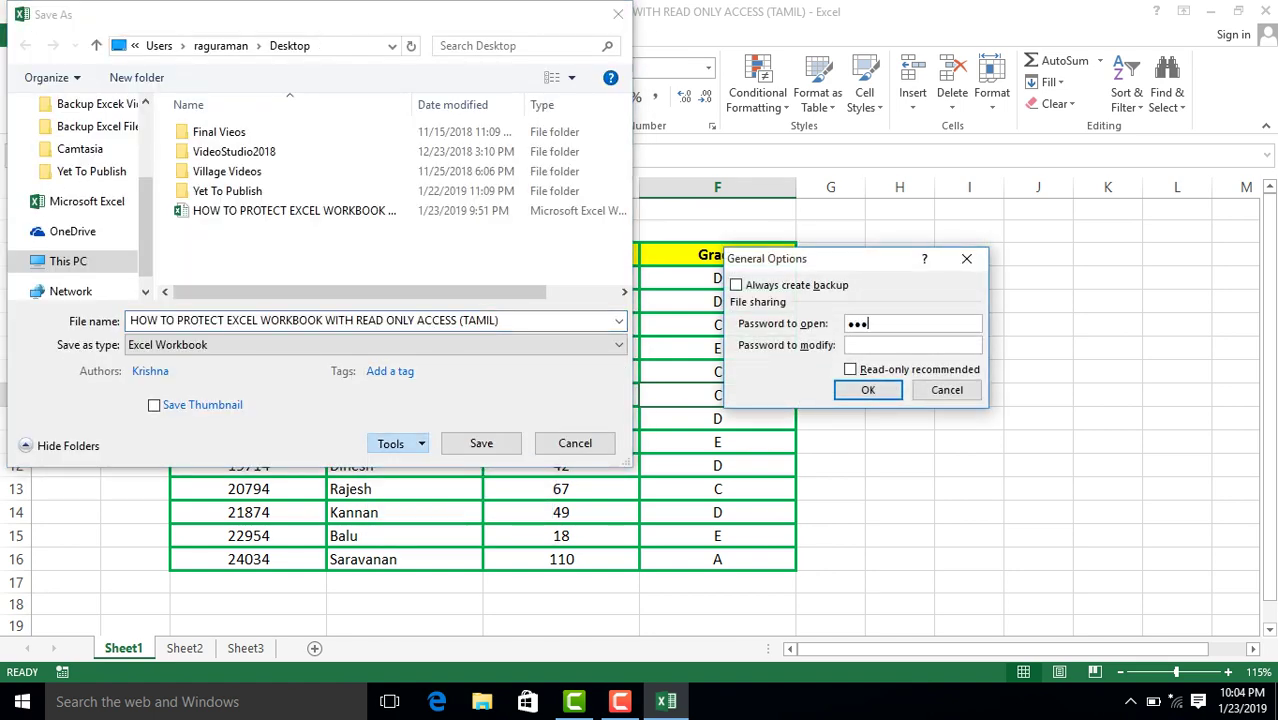
click(850, 369)
click(868, 390)
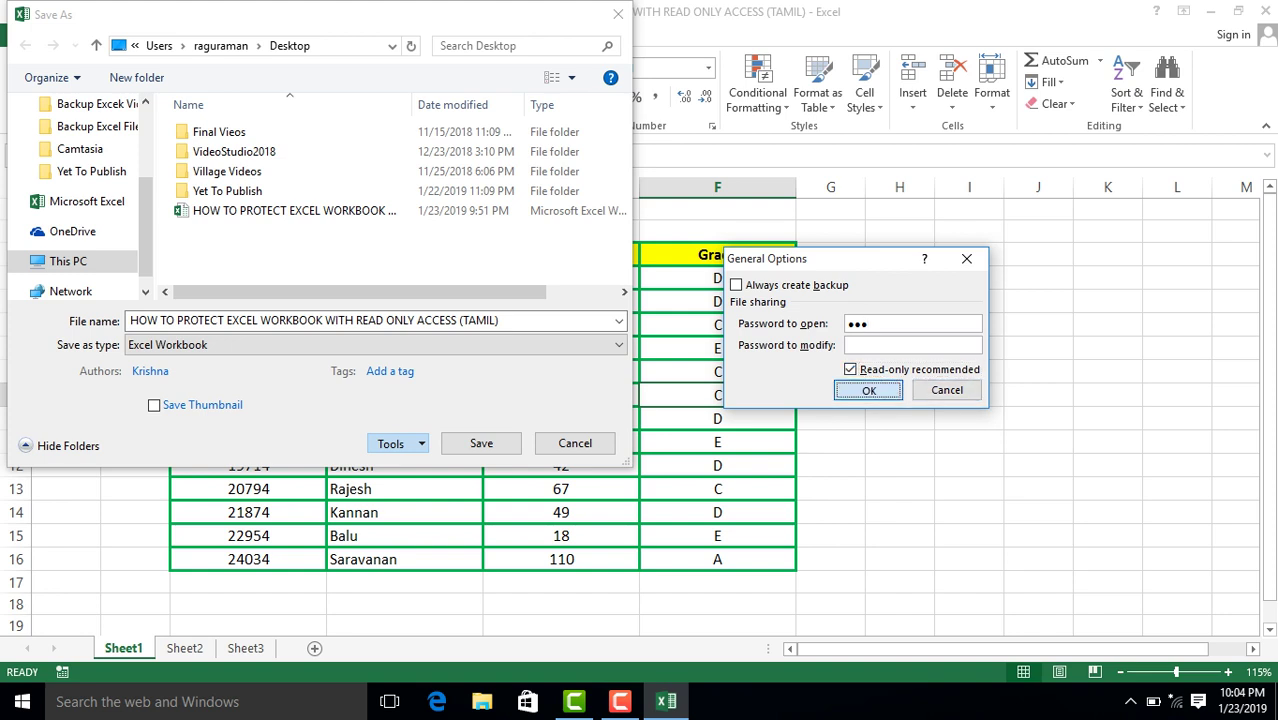
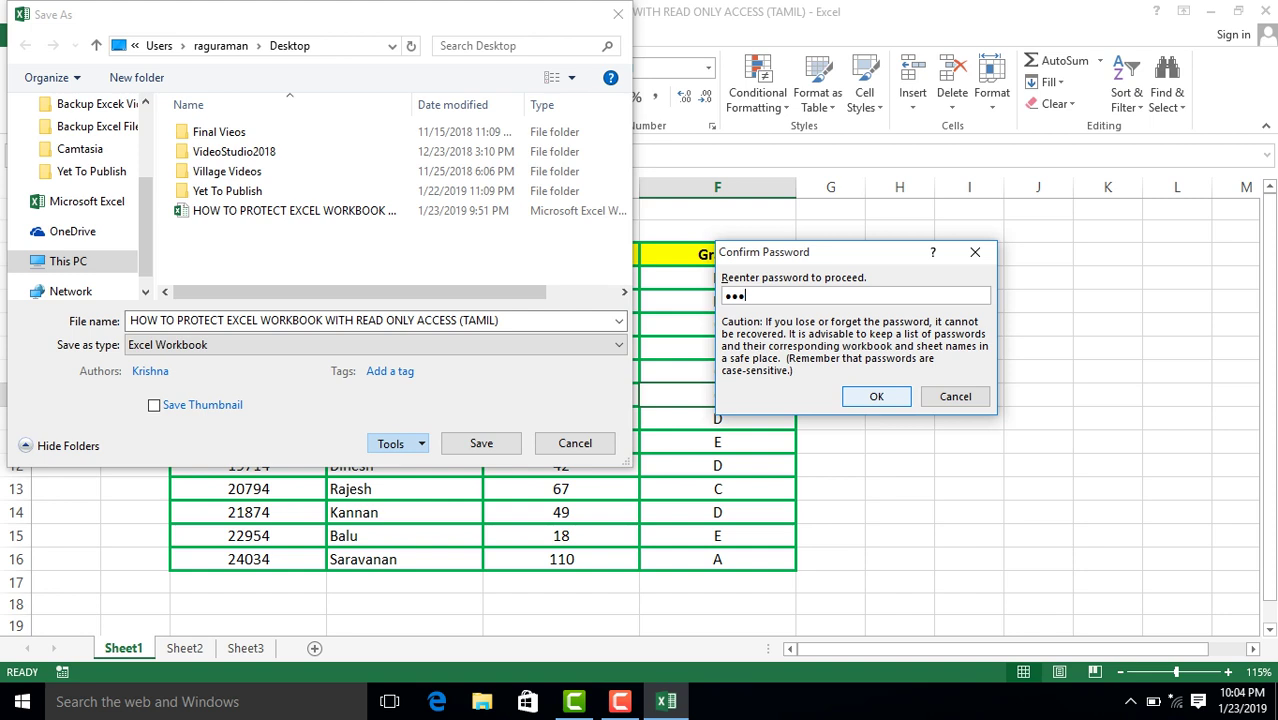
key(Return)
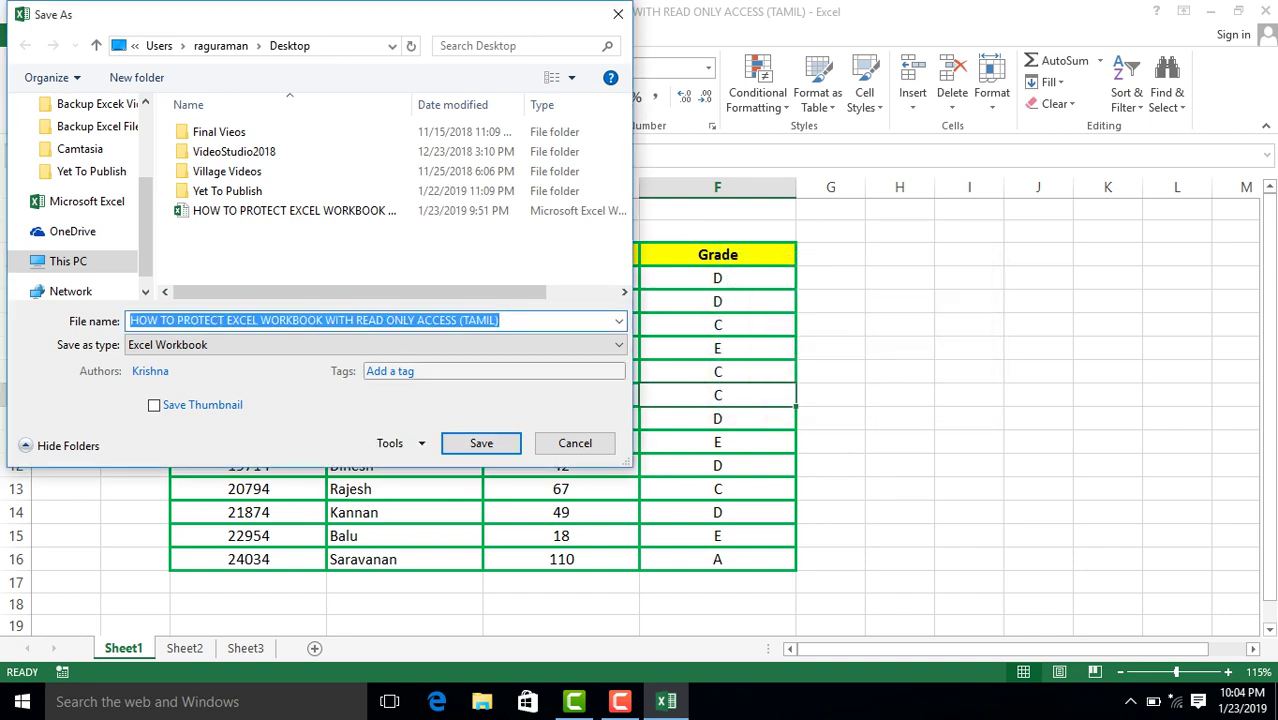
Step: Append '-----New' to the file name and save the copy
key(End)
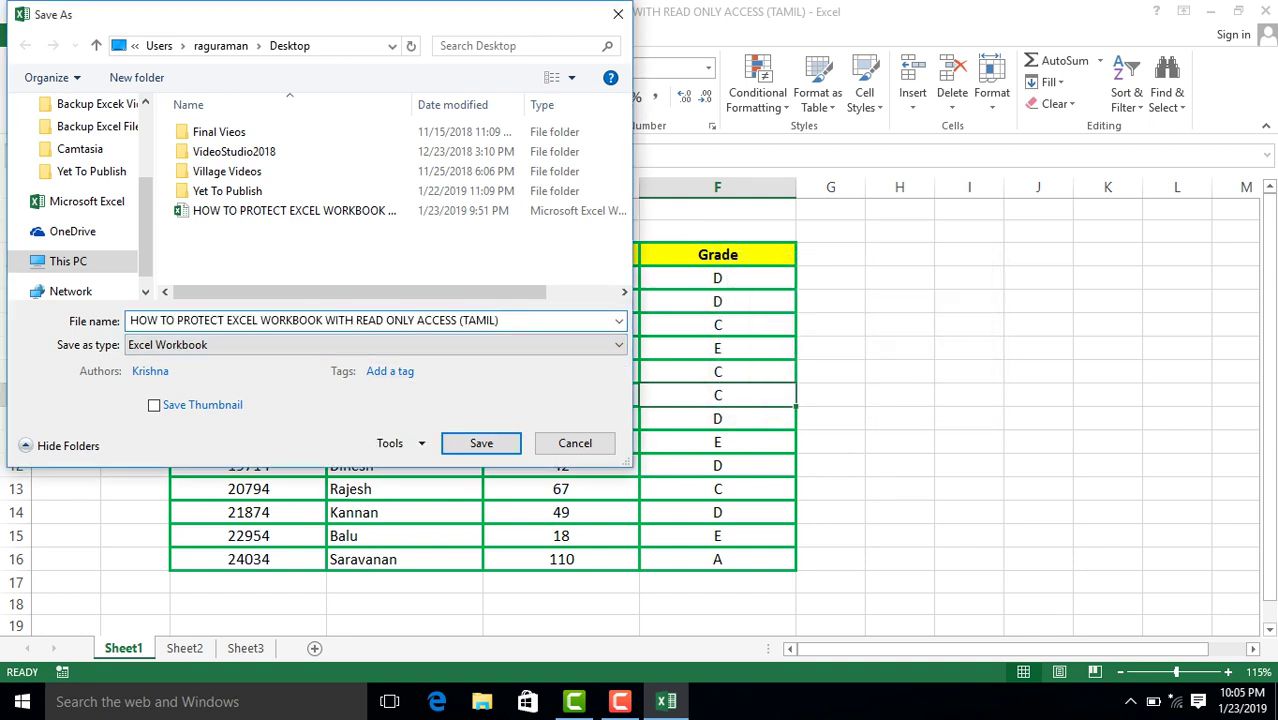
text(-----New)
click(481, 443)
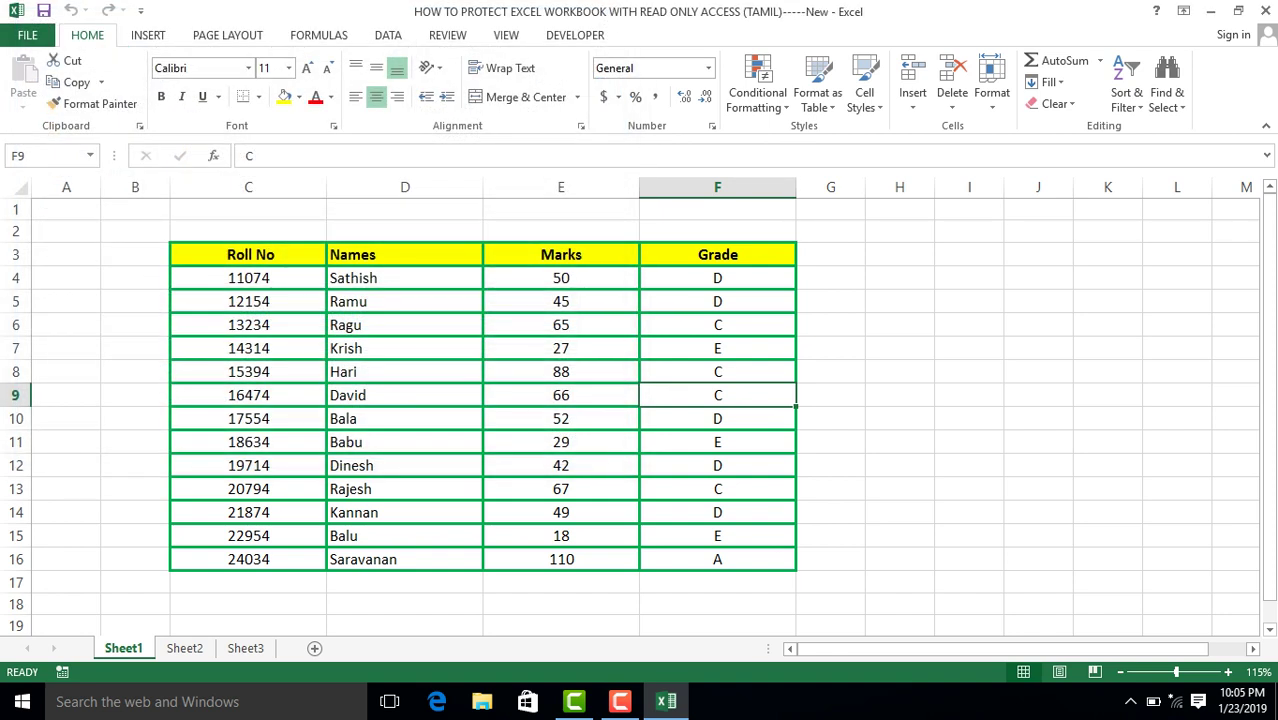
Step: Close Excel and reopen the -----New workbook from the desktop with its password, accepting read-only mode
click(1265, 12)
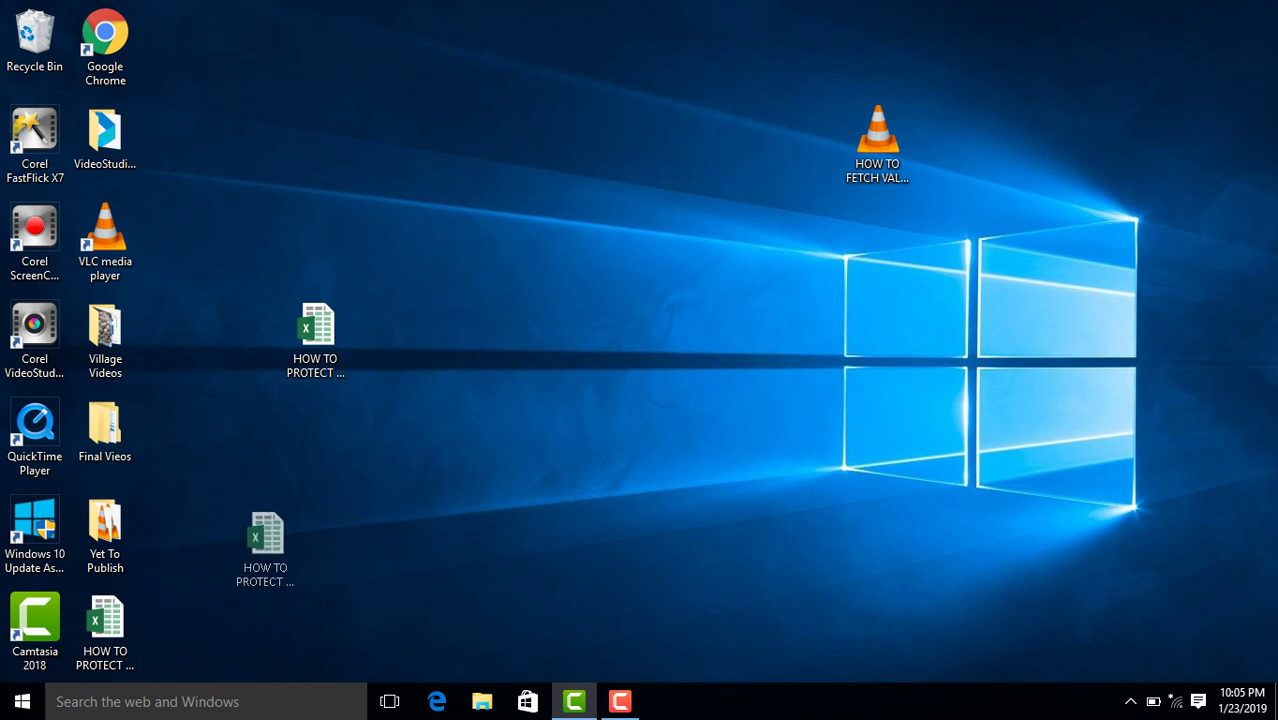
drag(105, 622, 456, 425)
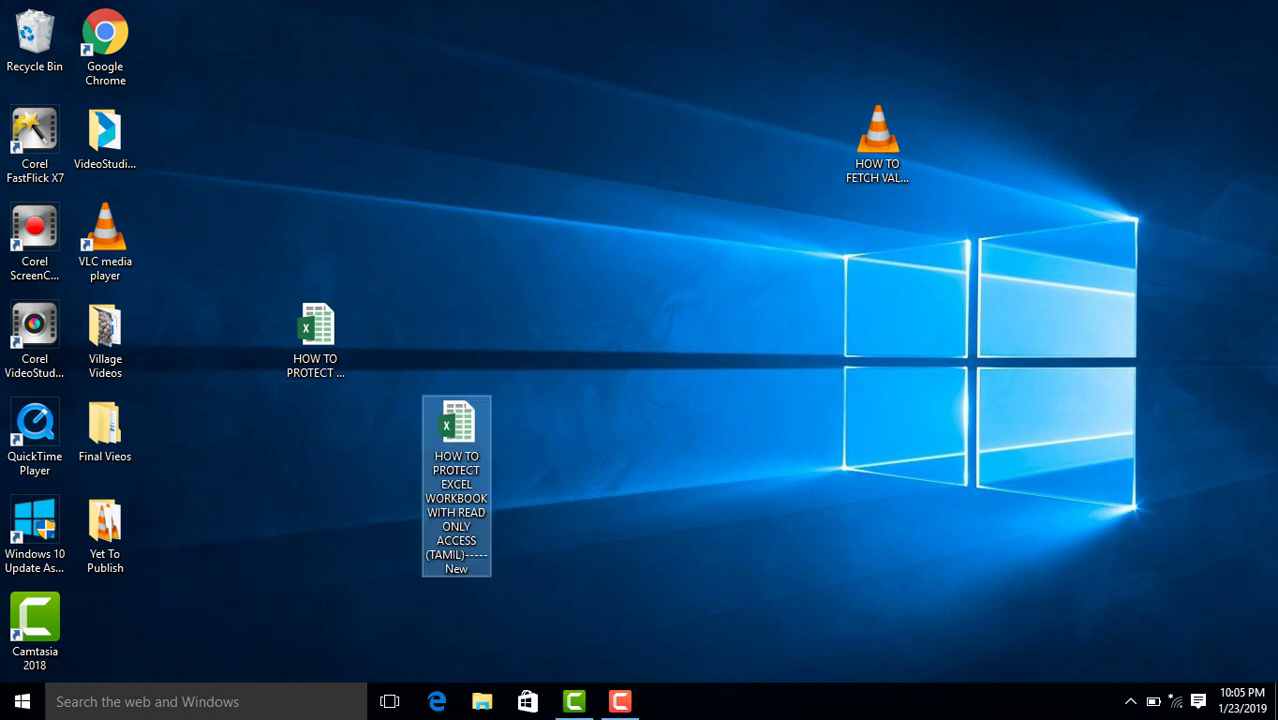
double_click(446, 425)
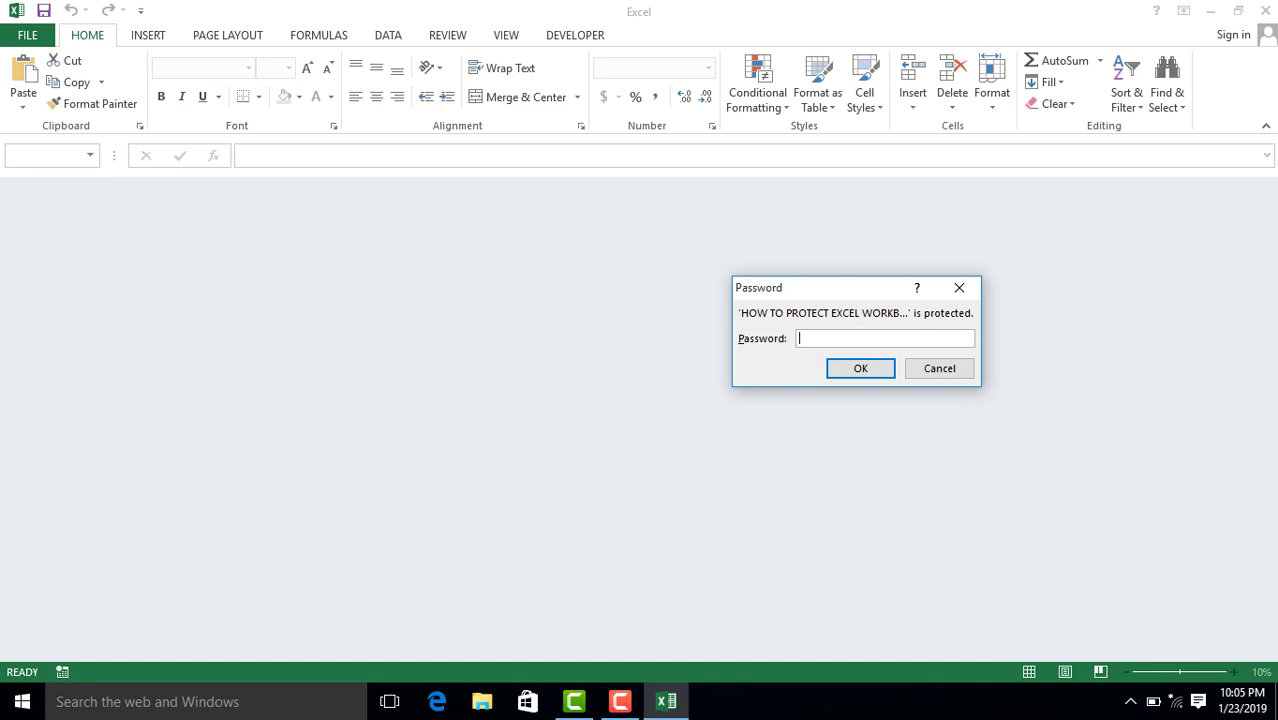
key(Return)
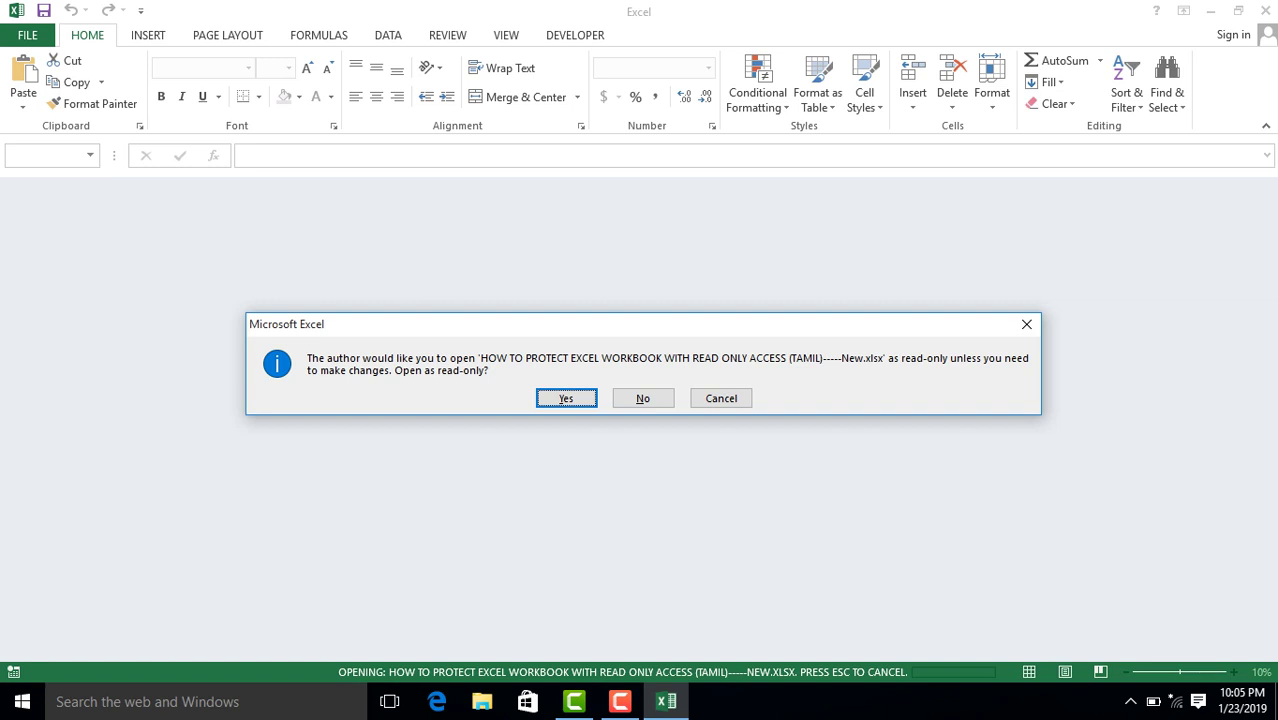
key(Return)
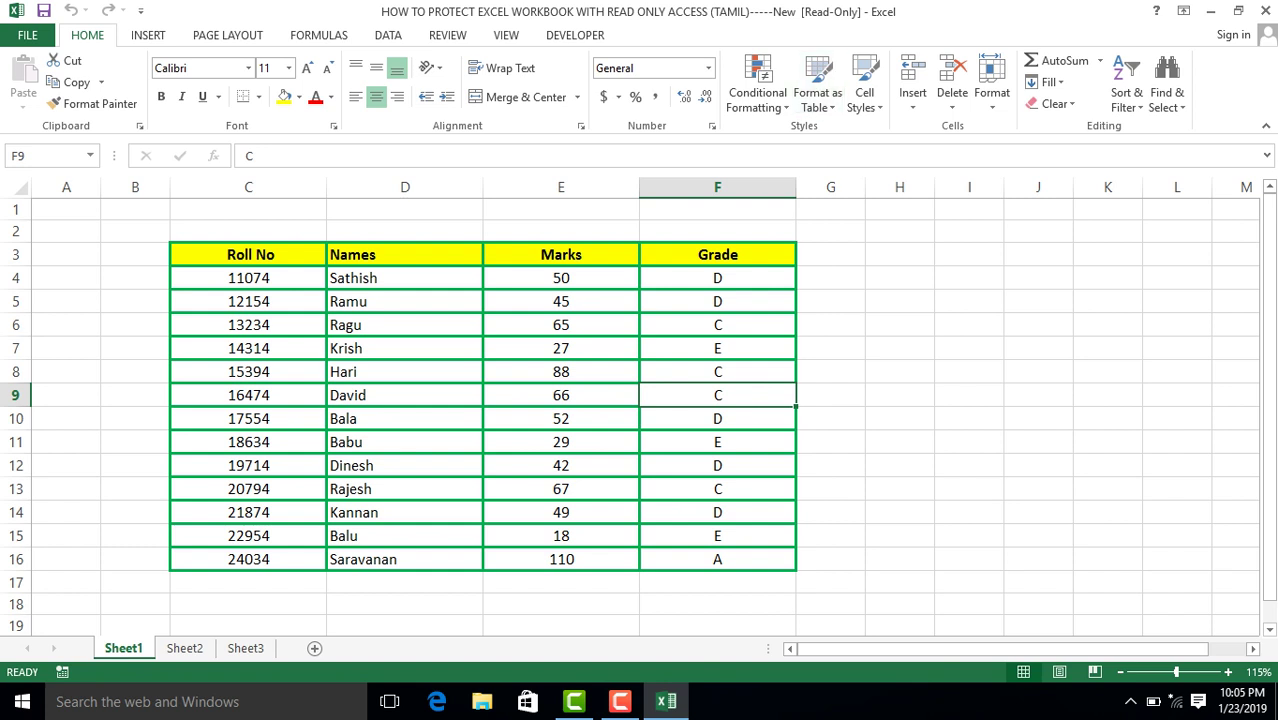
Step: Enter a student's name in empty cell H6
click(717, 301)
click(899, 324)
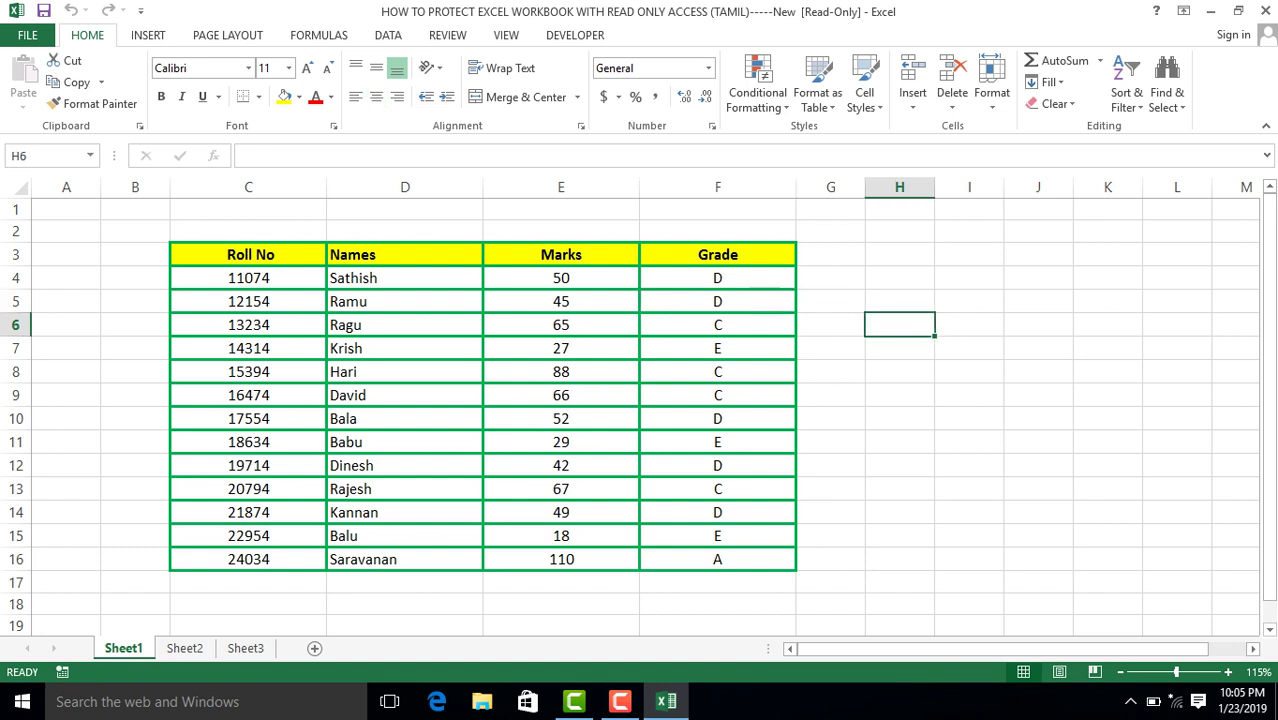
text(Ragura)
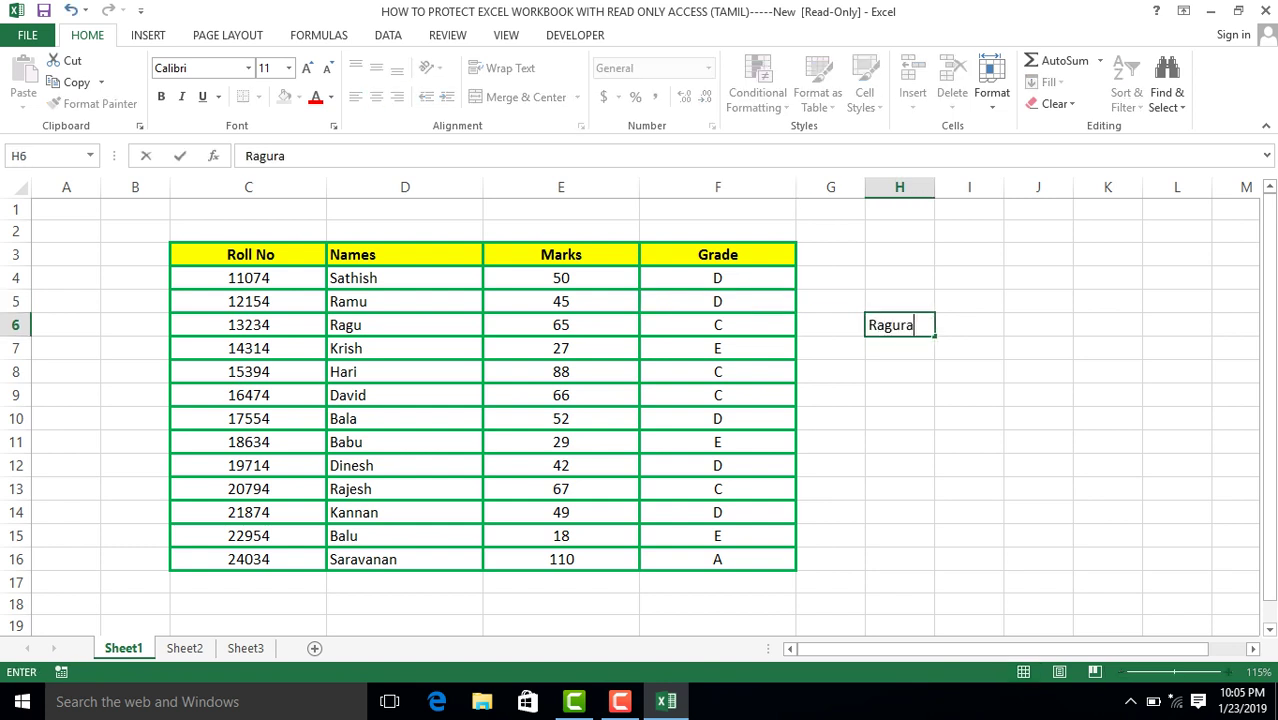
text(man)
key(Return)
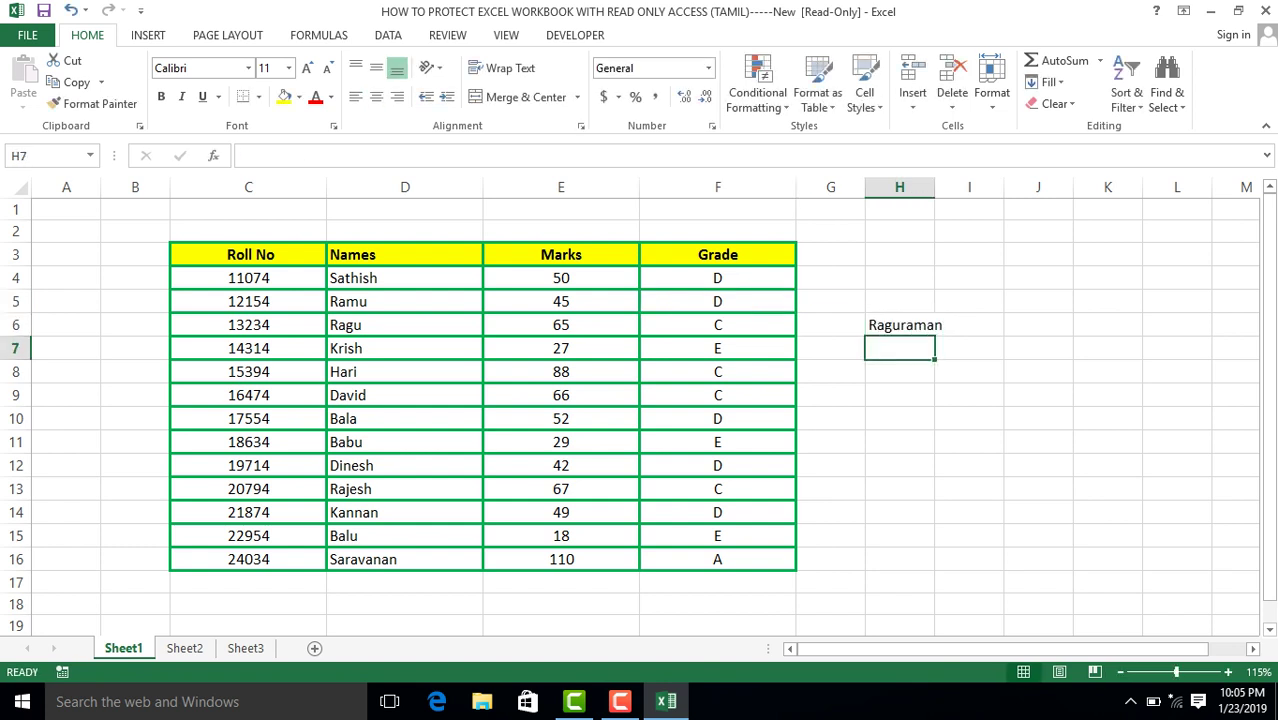
Step: Attempt Ctrl+S, dismiss the read-only warning, and leave Backstage without saving
click(899, 394)
key(ctrl+s)
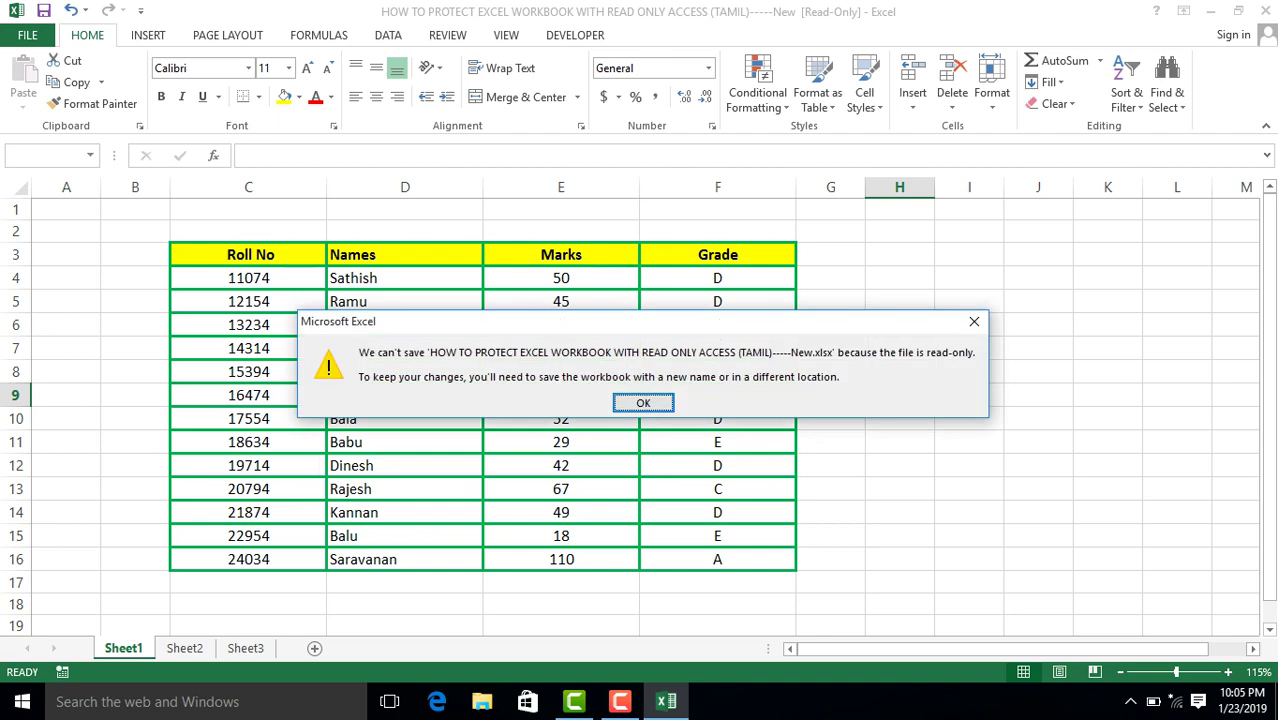
click(643, 402)
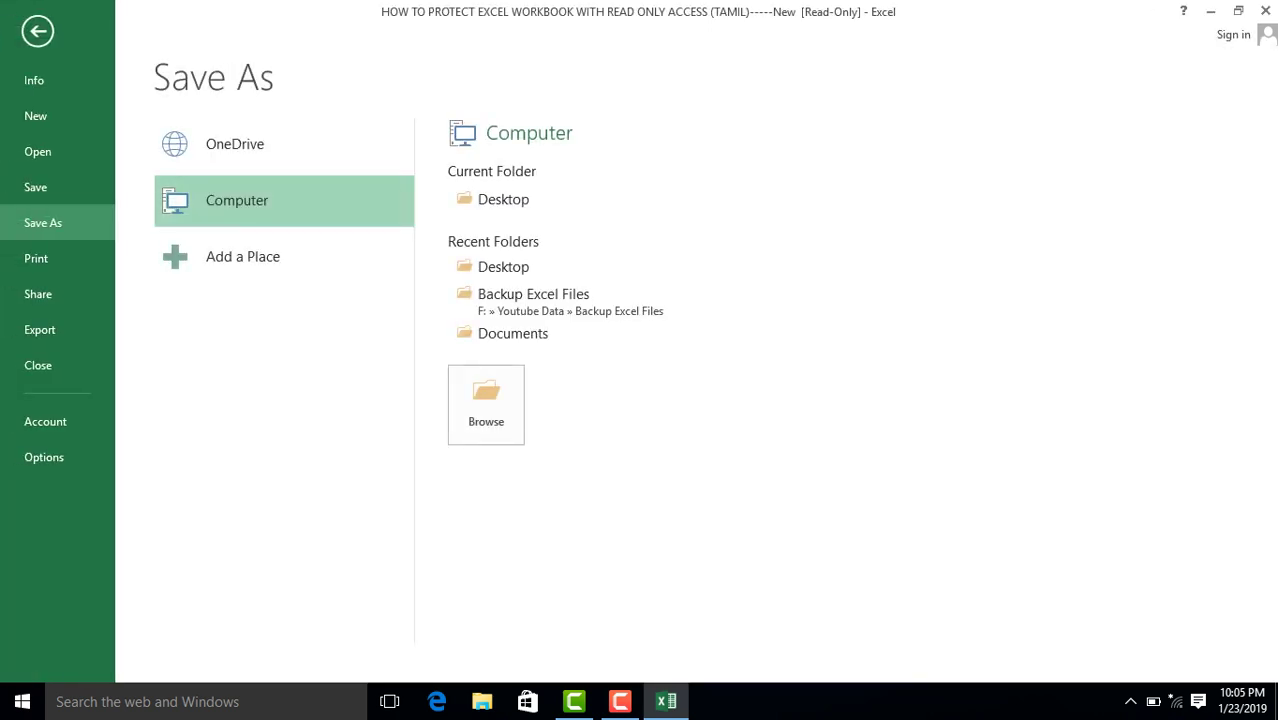
key(Escape)
click(830, 348)
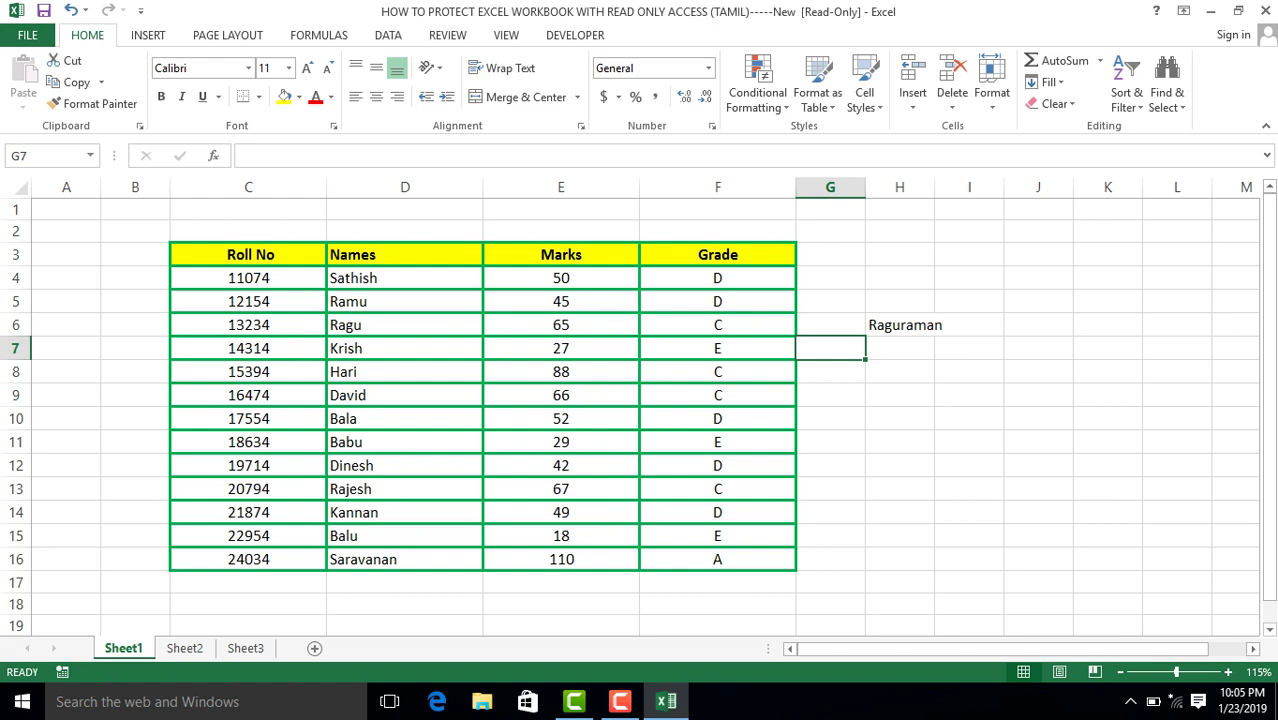
mouse_move(249, 254)
mouse_down()
mouse_move(717, 254)
mouse_move(717, 559)
mouse_up()
key(ctrl+c)
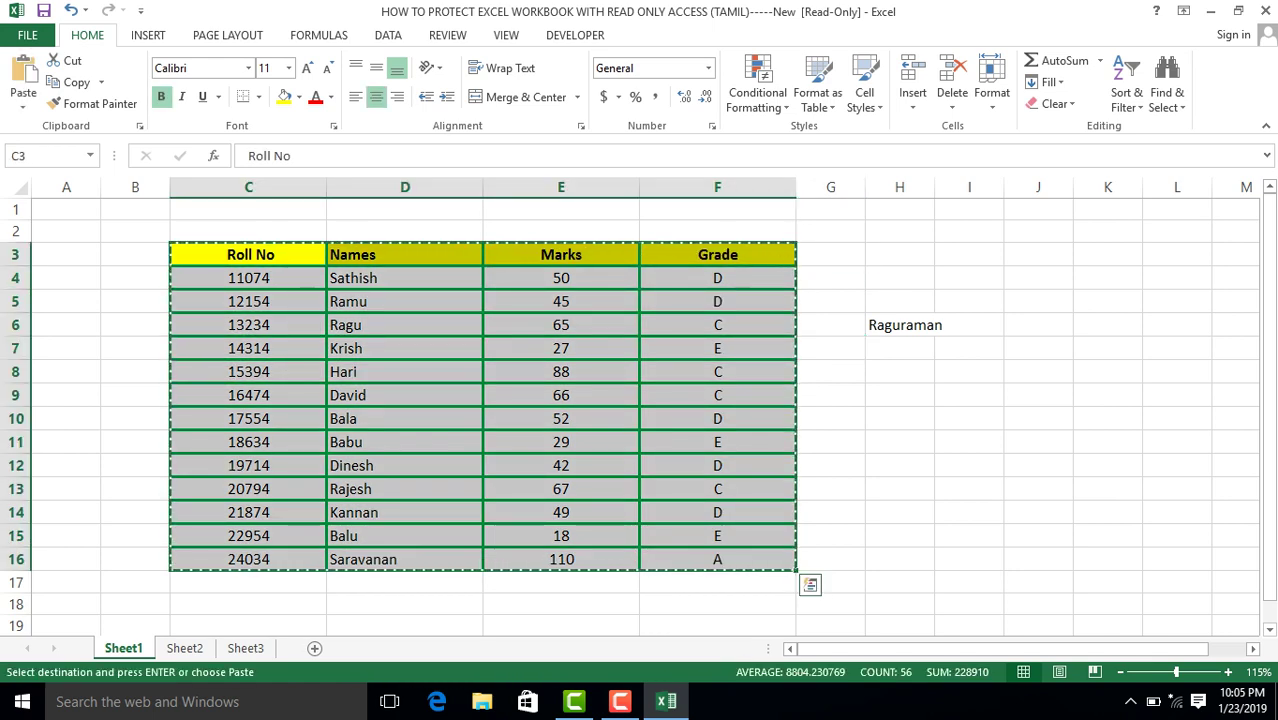
key(Escape)
click(456, 254)
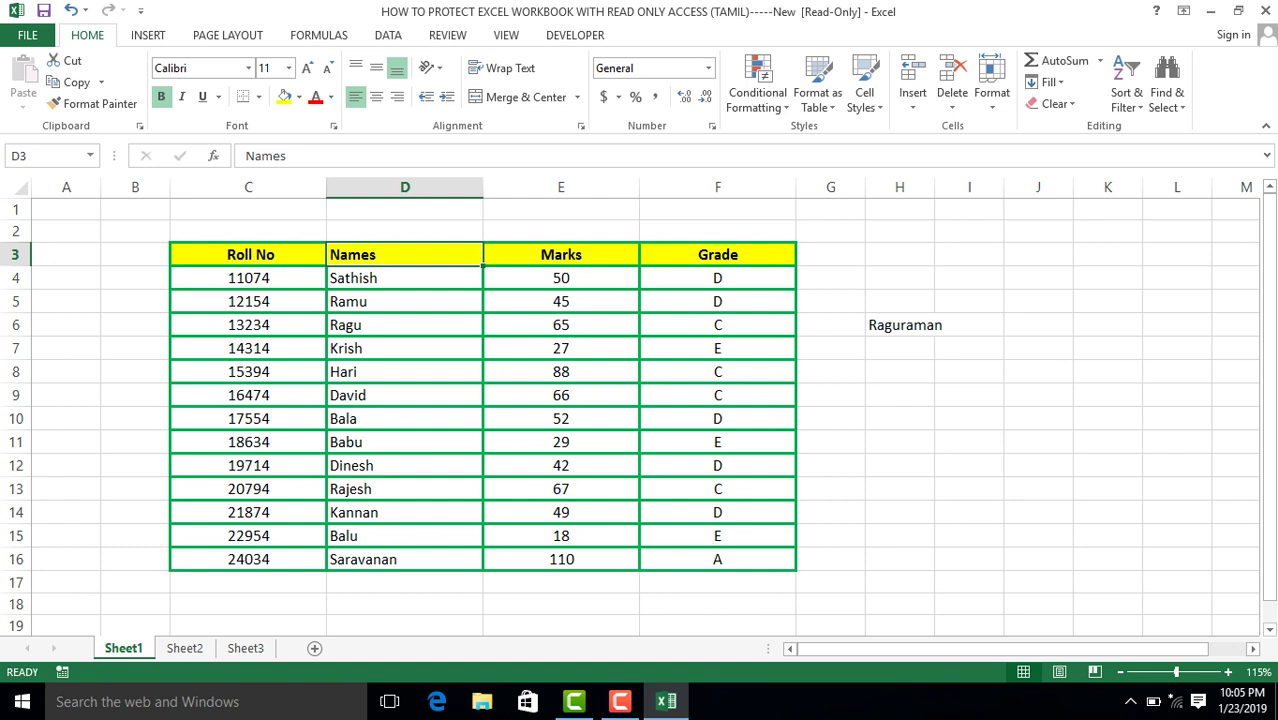
click(248, 254)
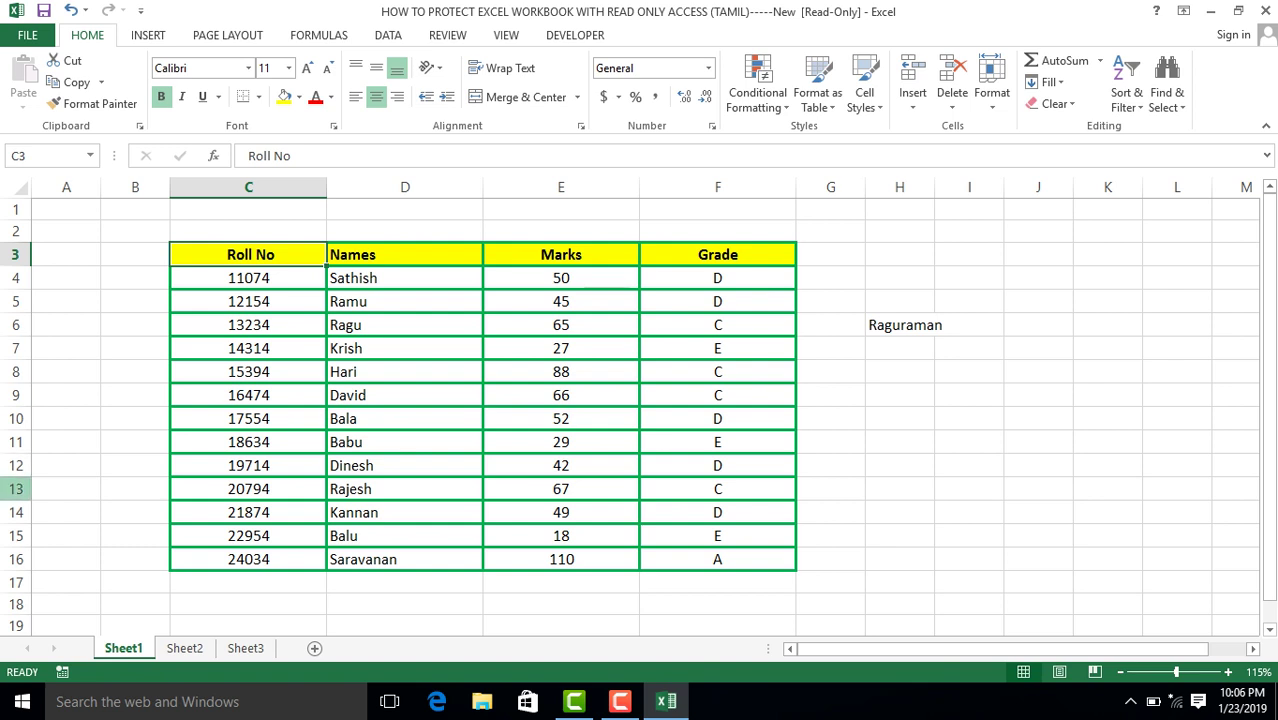
right_click(126, 650)
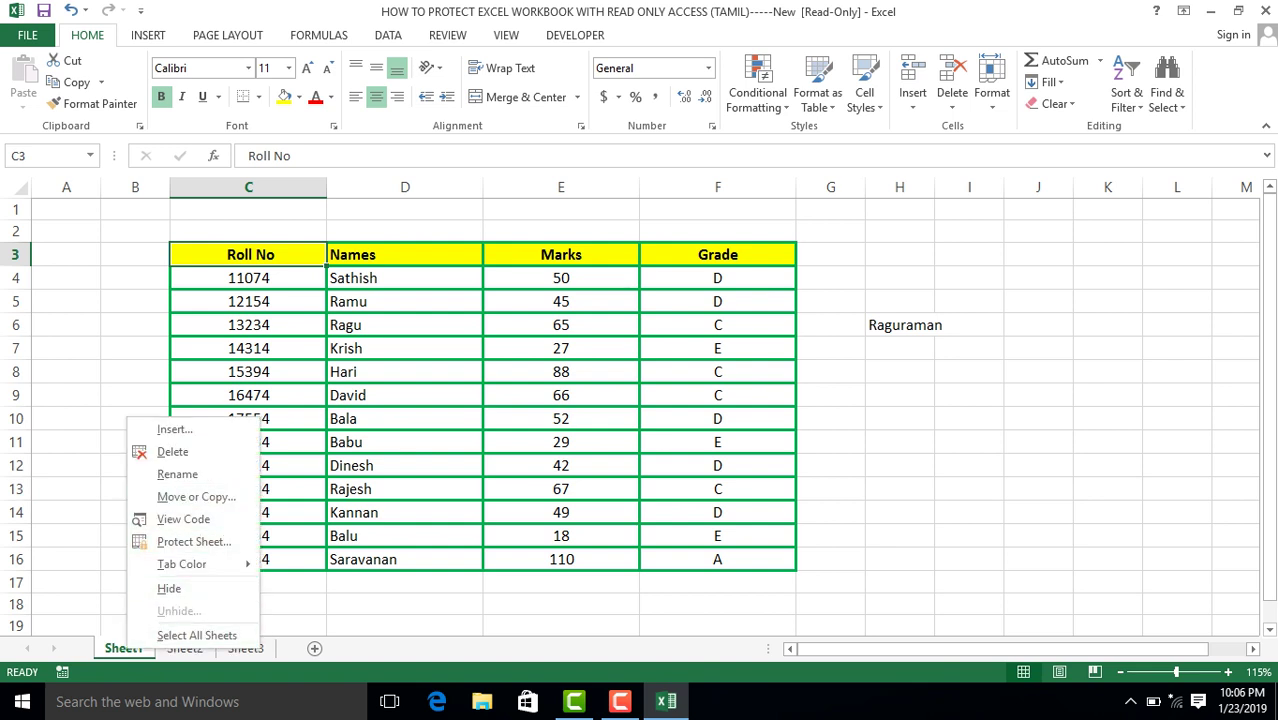
key(Escape)
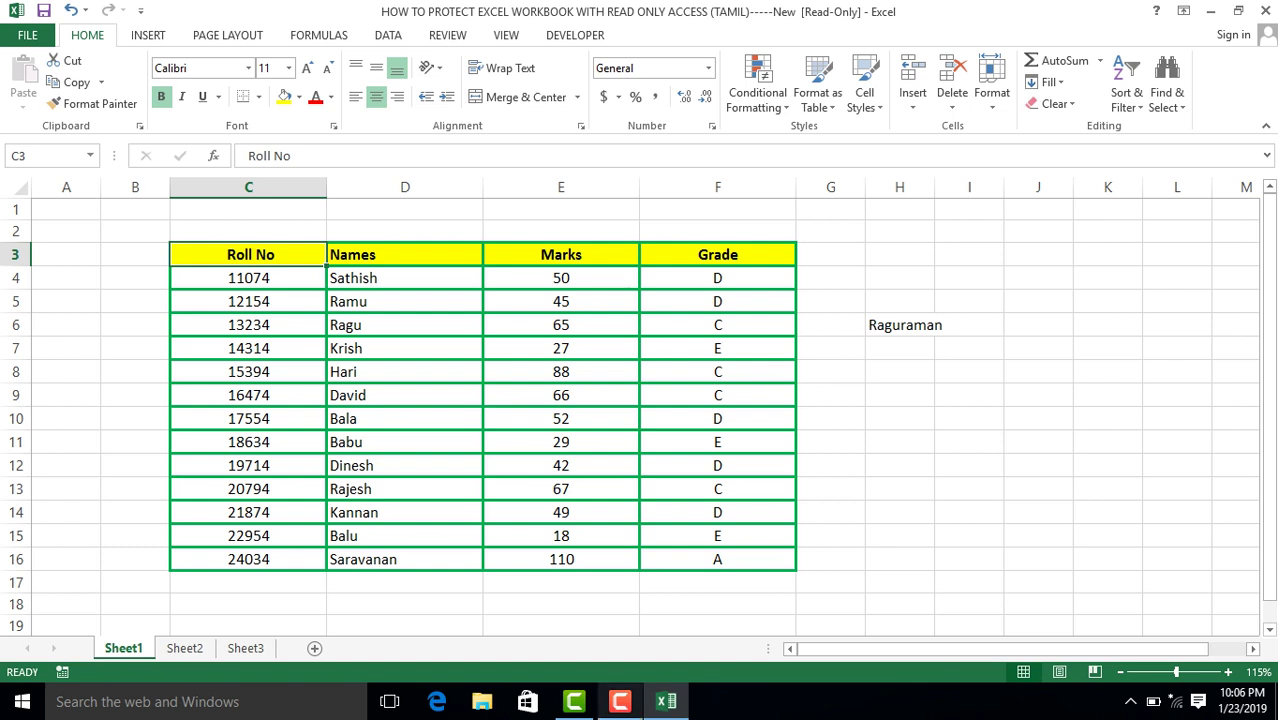
mouse_move(666, 701)
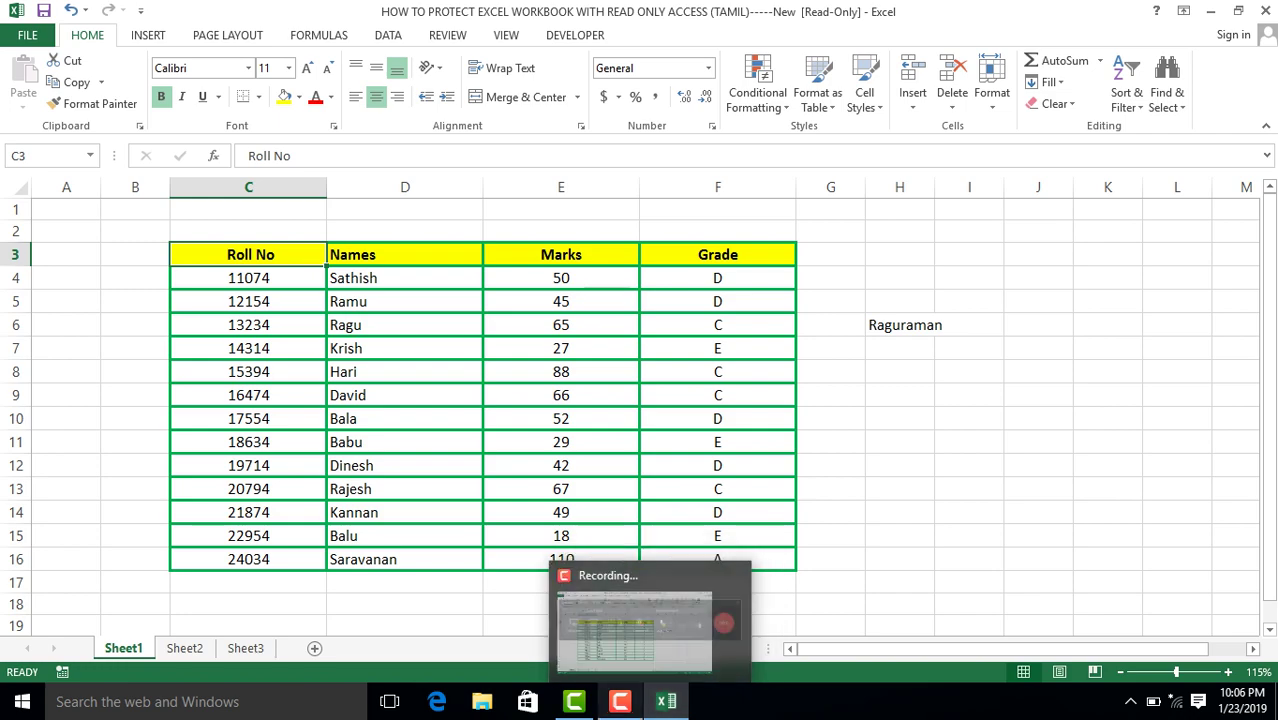